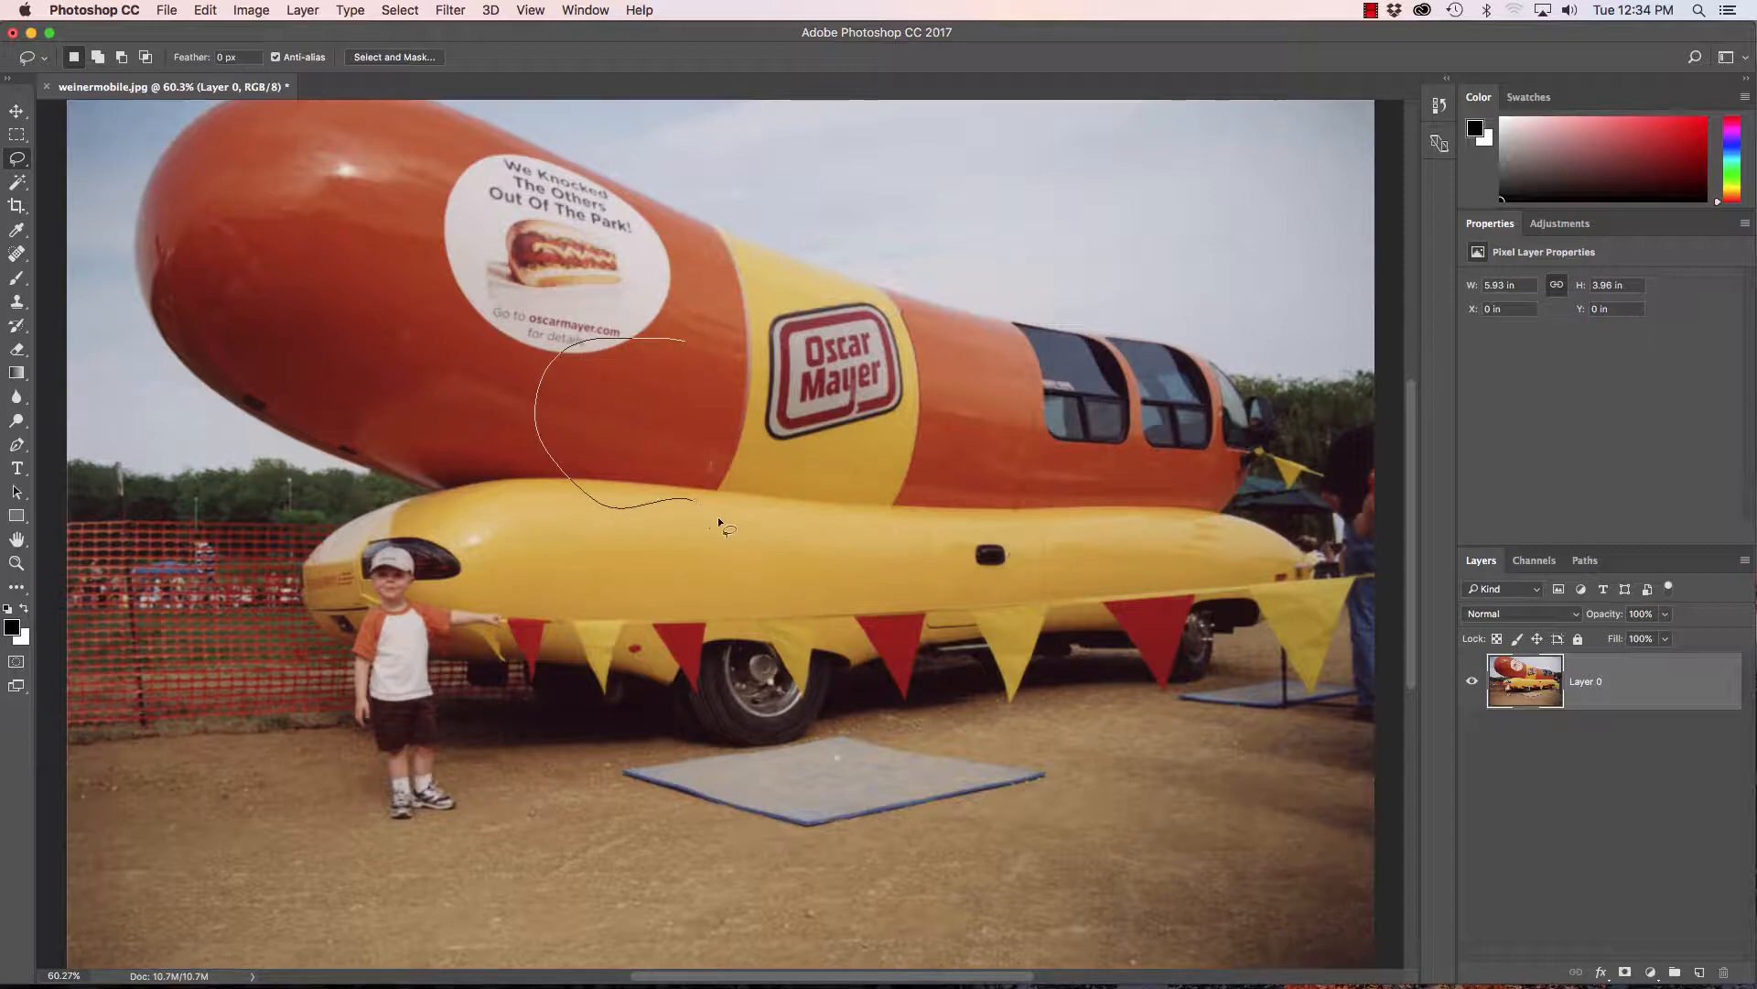
- Try moving a freeform lassoed area around the Oscar Mayer logo down over the boy, undo the move and deselect
mouse_move(692, 499)
left_mouse_down()
mouse_move(832, 579)
mouse_move(893, 523)
left_mouse_up()
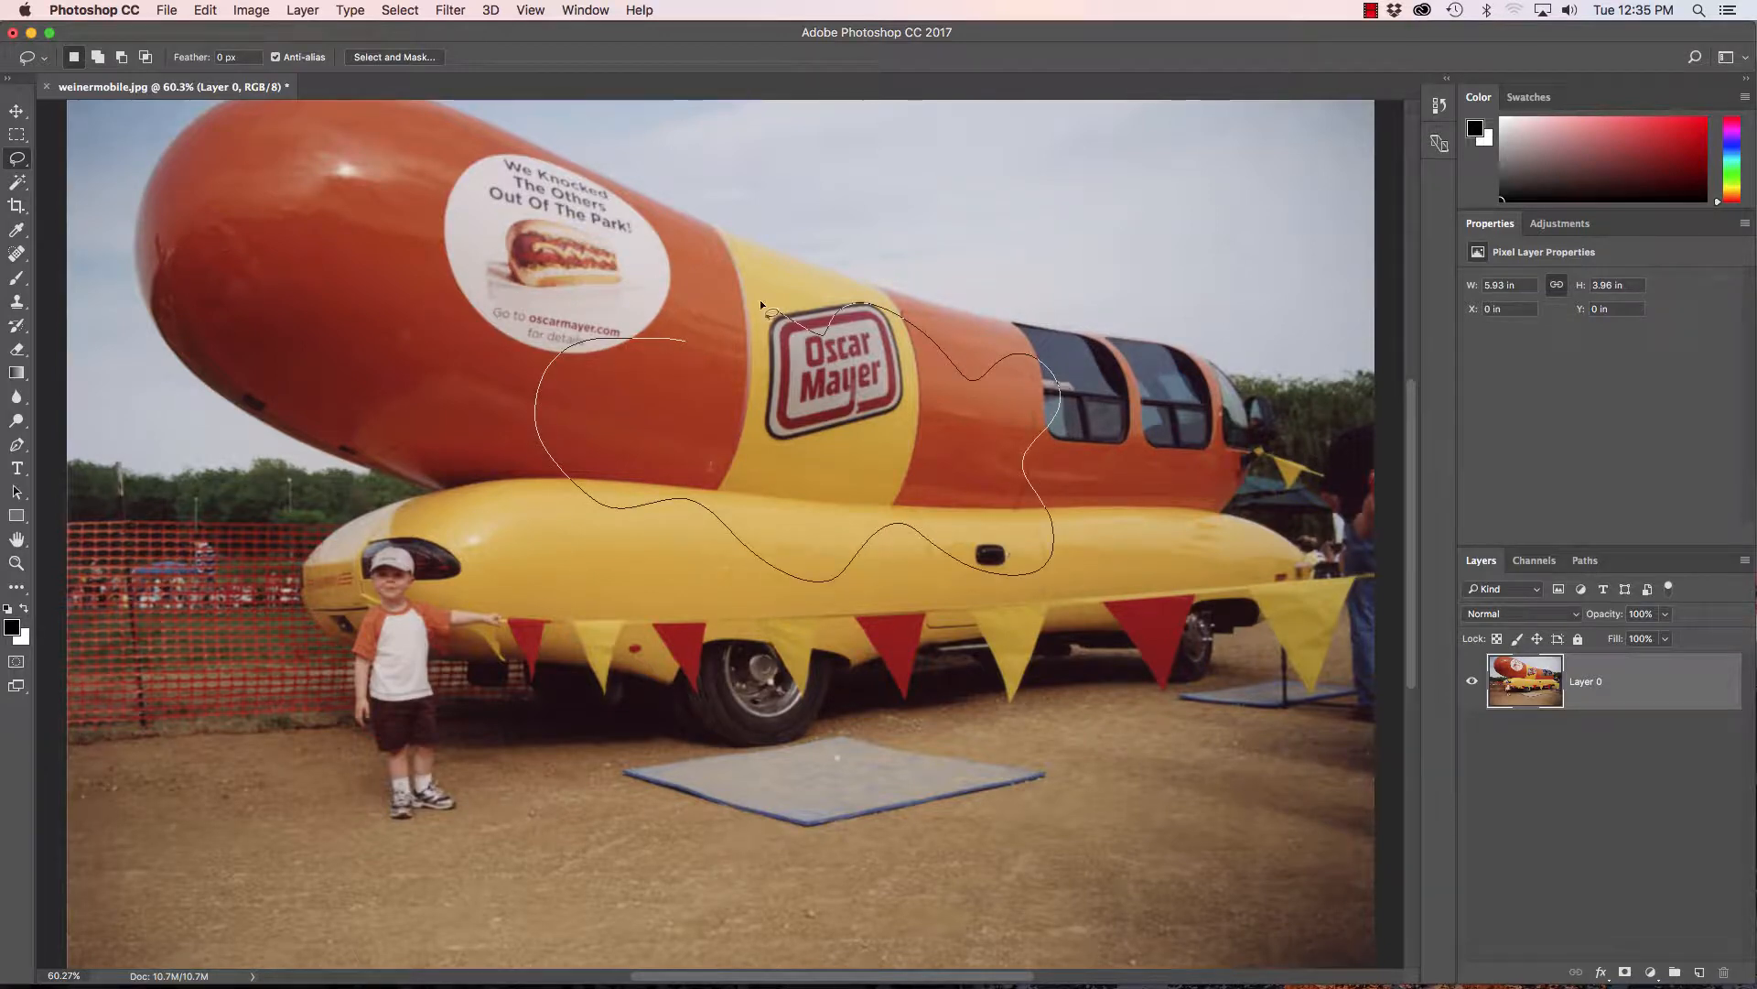
left_click_drag(686, 344, 685, 342)
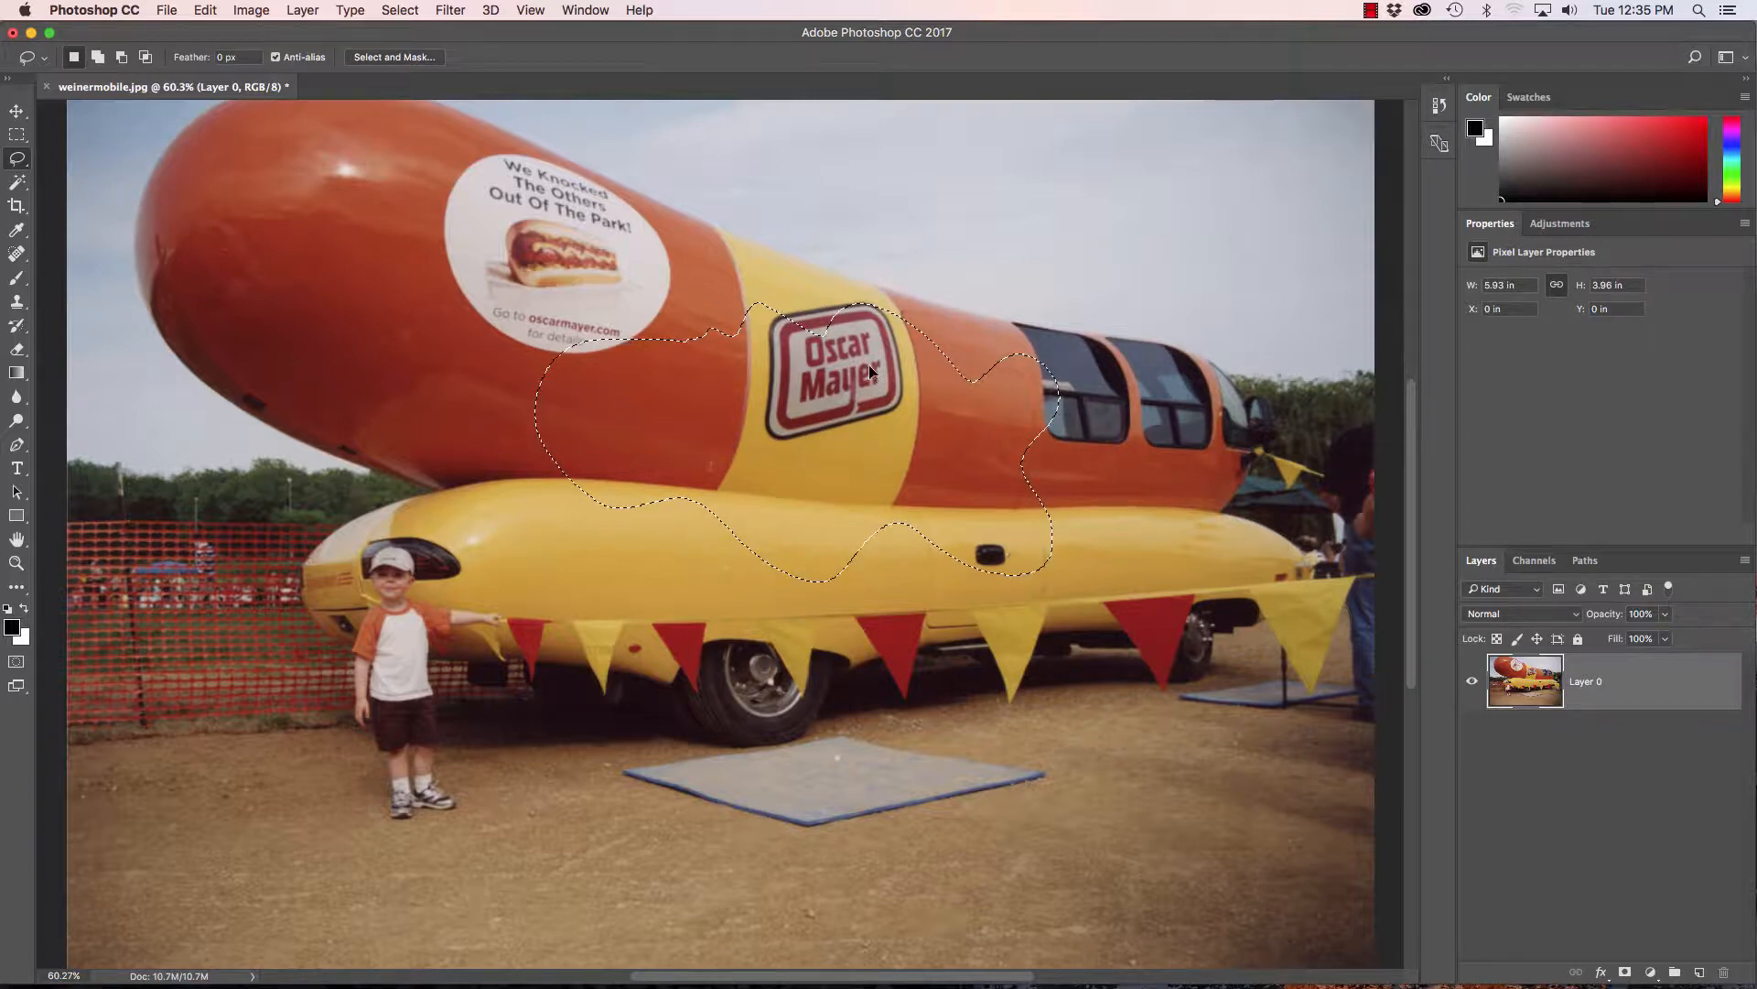
mouse_move(869, 364)
left_mouse_down()
mouse_move(761, 473)
mouse_move(482, 649)
mouse_move(460, 687)
left_mouse_up()
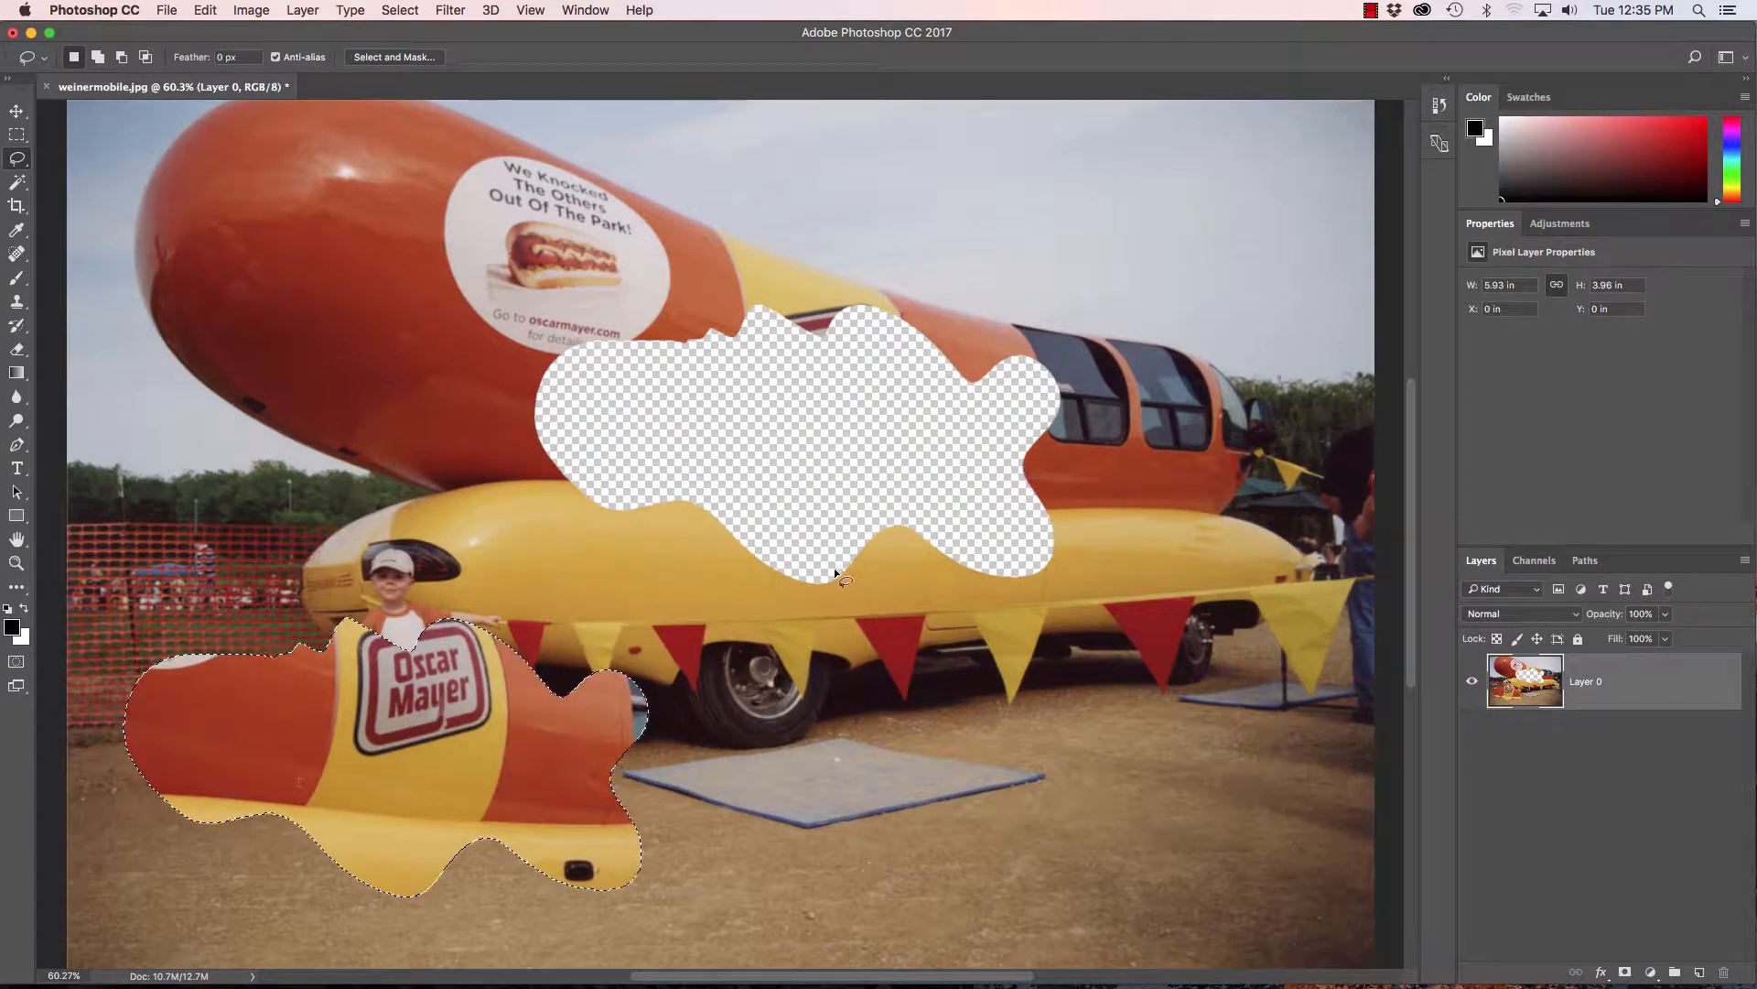
key("ctrl+z")
key("ctrl+d")
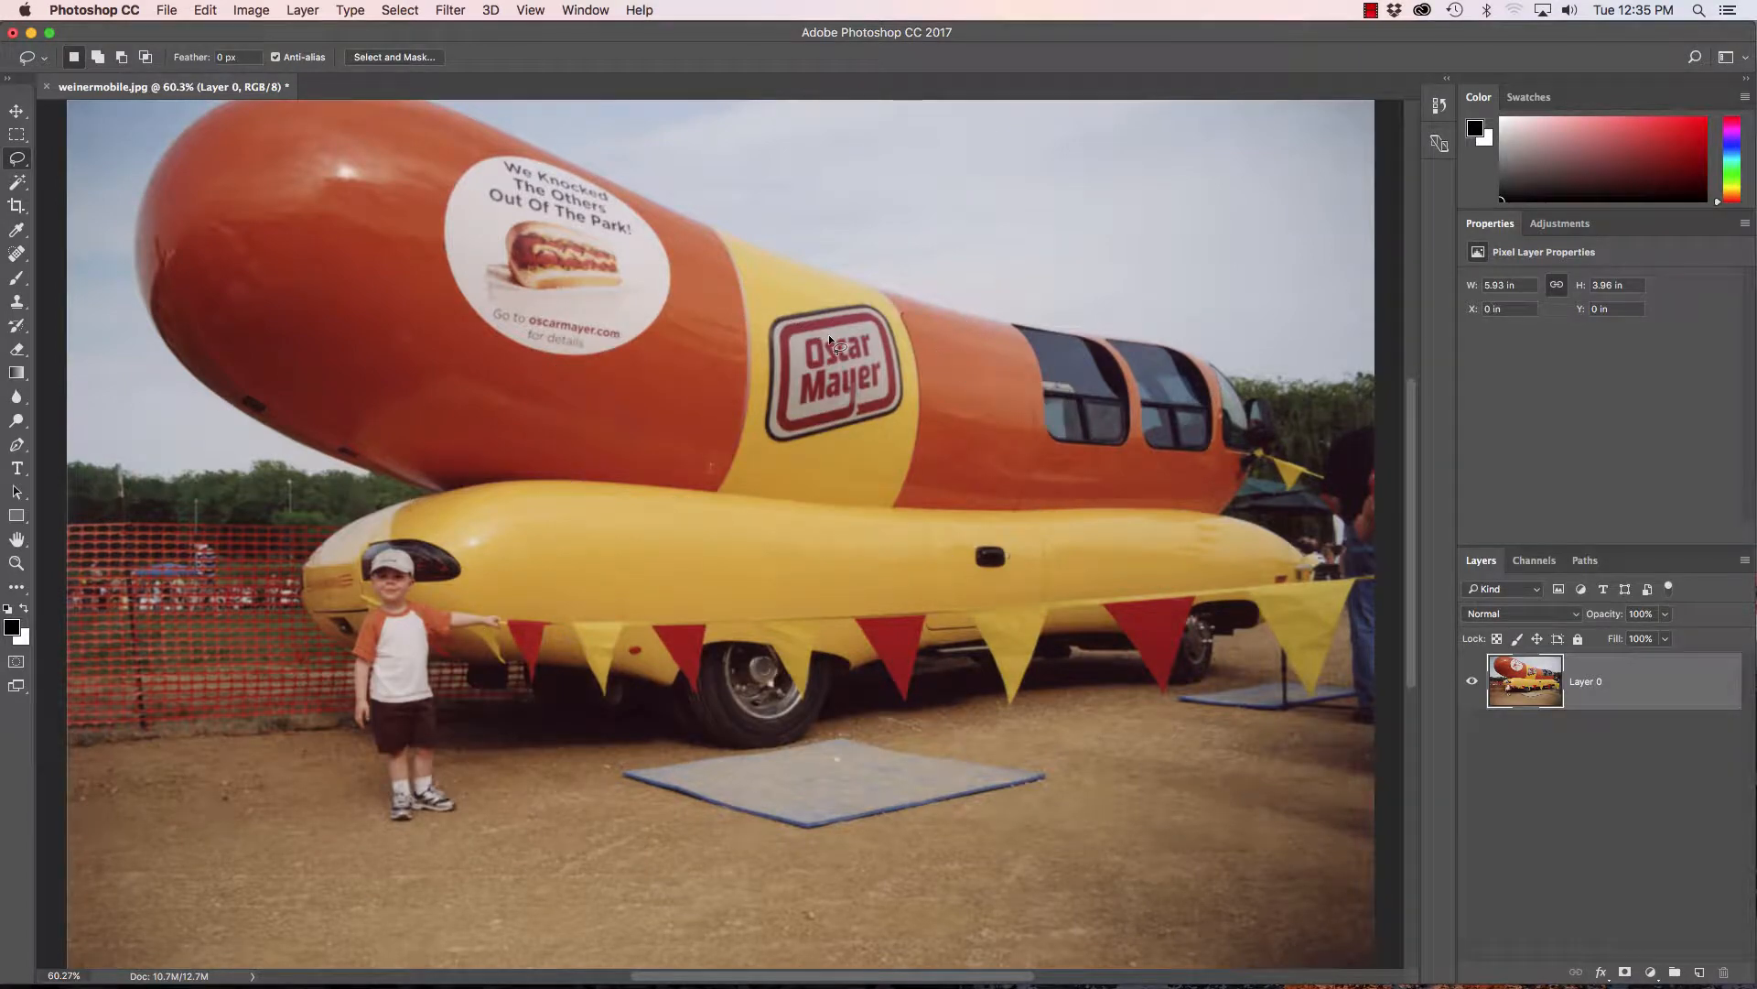
- Draw a loose lasso selection around the hot dog picture inside the white circle
mouse_move(538, 247)
left_mouse_down()
mouse_move(650, 284)
mouse_move(662, 418)
left_mouse_up()
left_click_drag(709, 308, 580, 283)
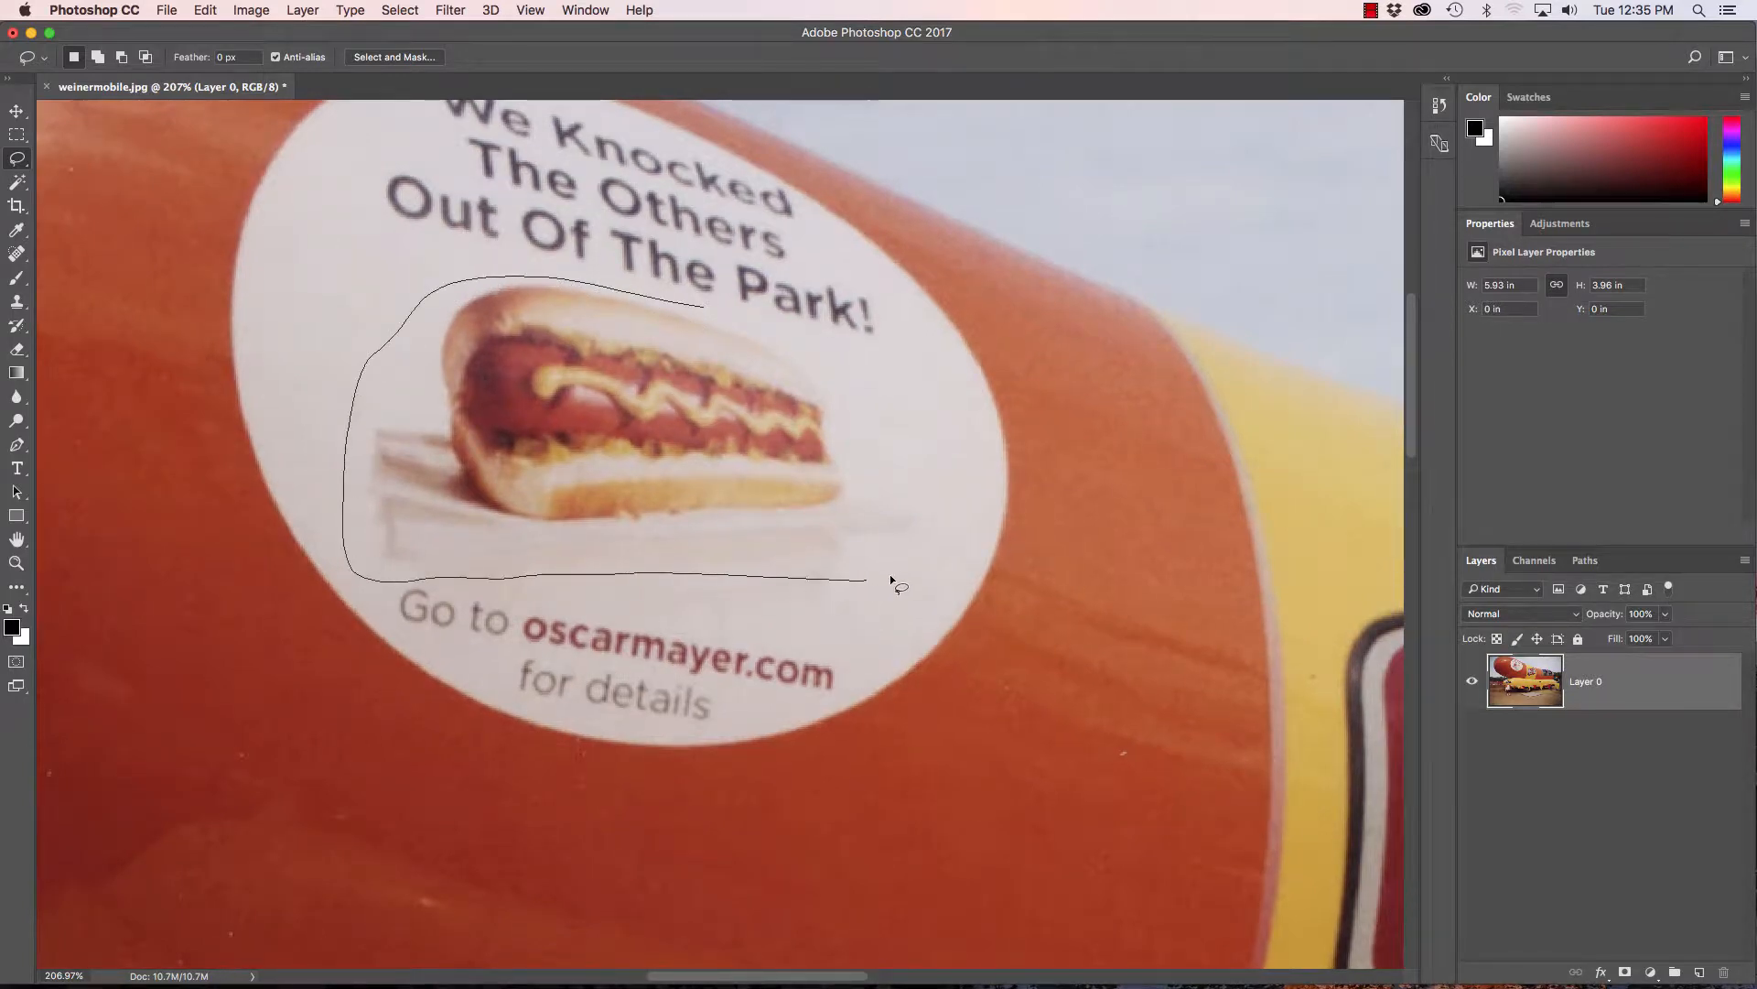
mouse_move(937, 437)
left_mouse_down()
mouse_move(762, 326)
mouse_move(706, 316)
left_mouse_up()
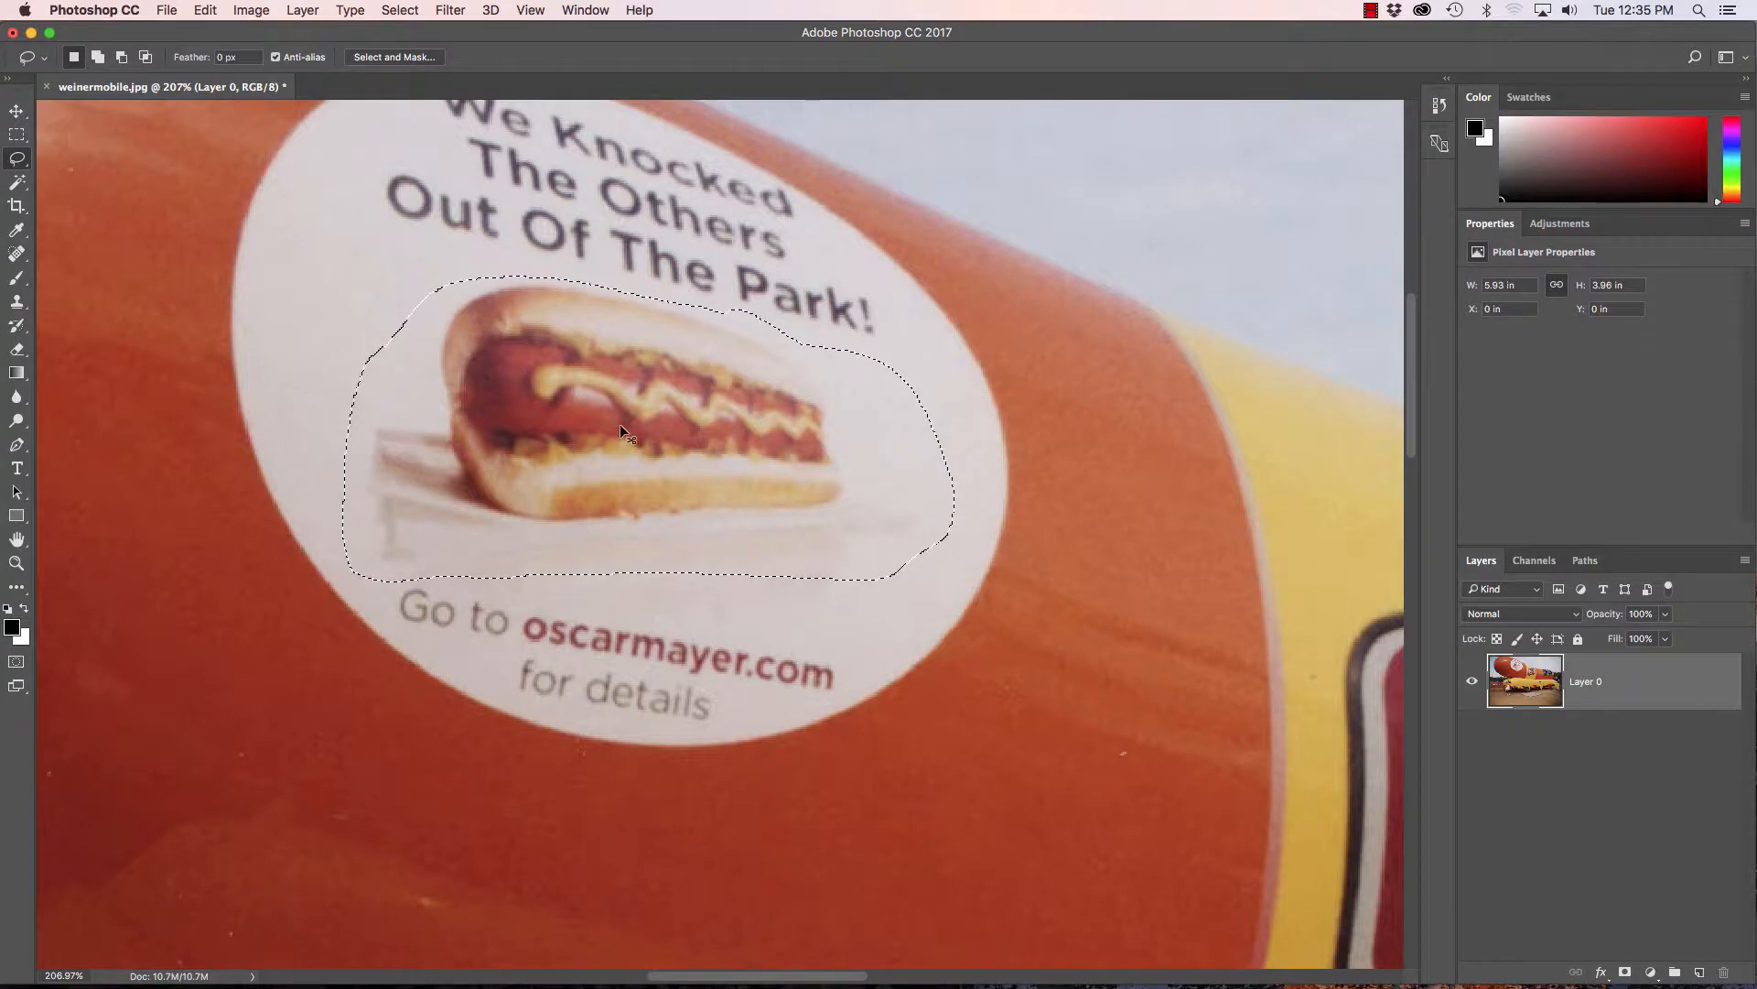
- Try moving the selected hot dog picture onto the orange body twice, undoing each move, and clear the selection
left_click_drag(619, 425, 1203, 444)
key("super+z")
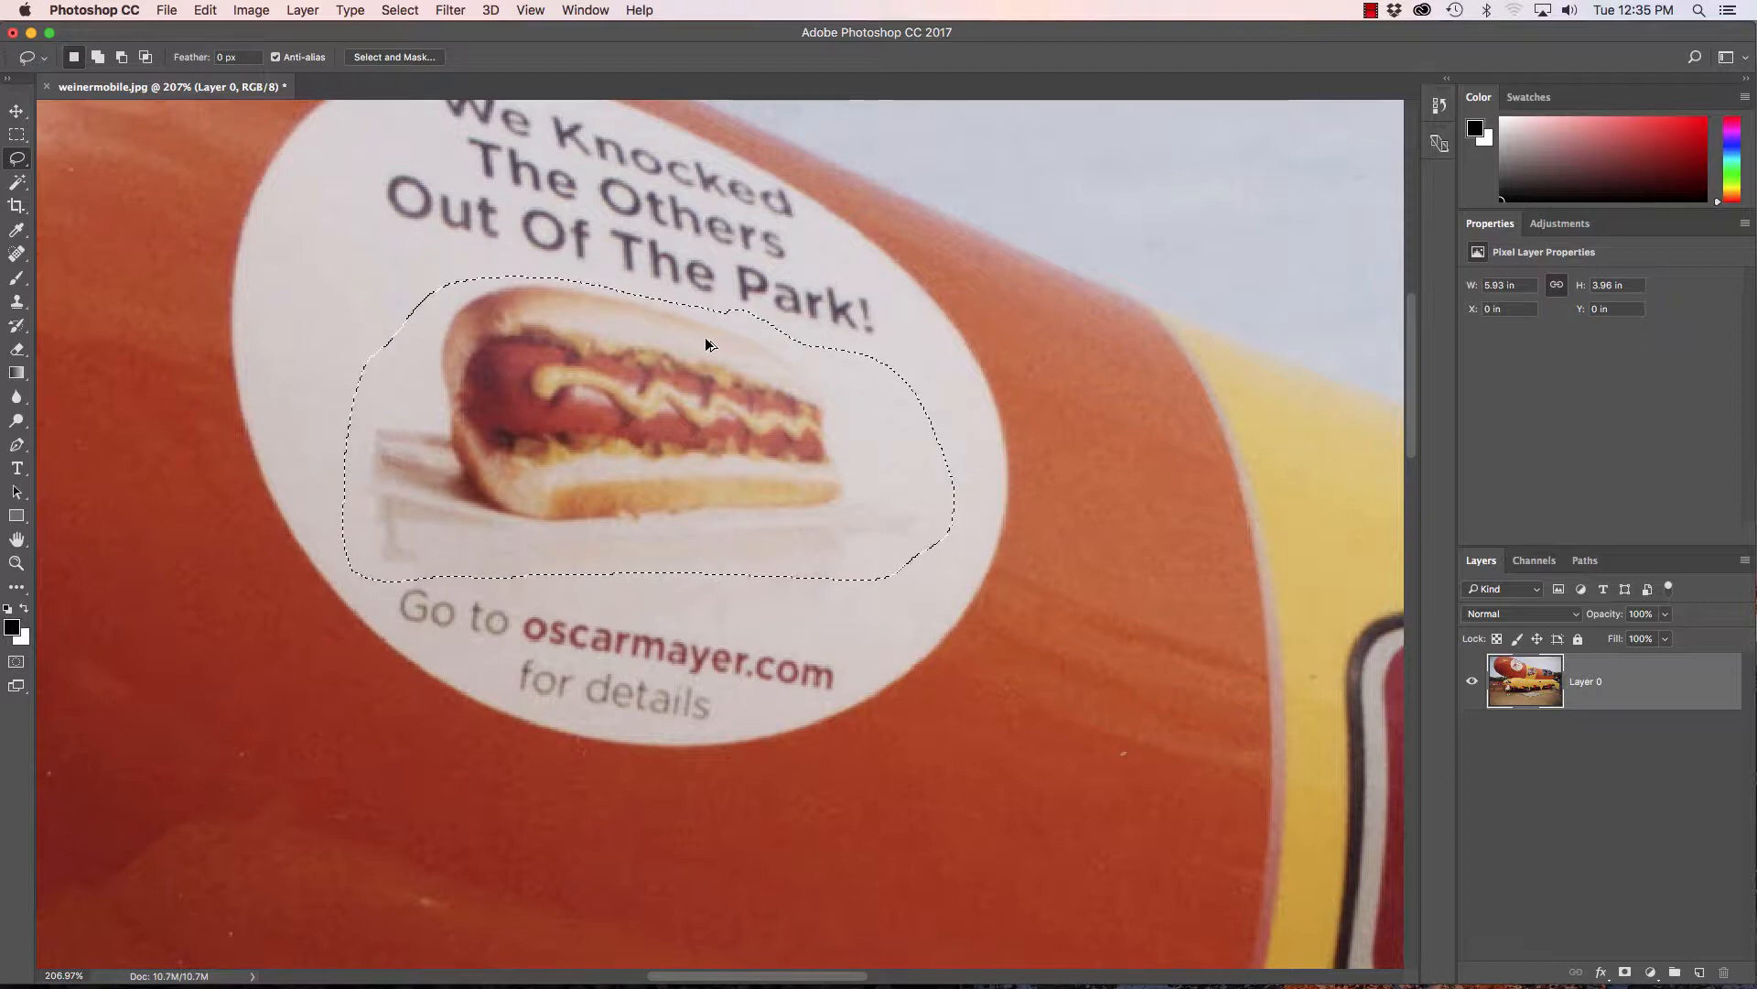
left_click_drag(688, 343, 1059, 673)
key("super+z")
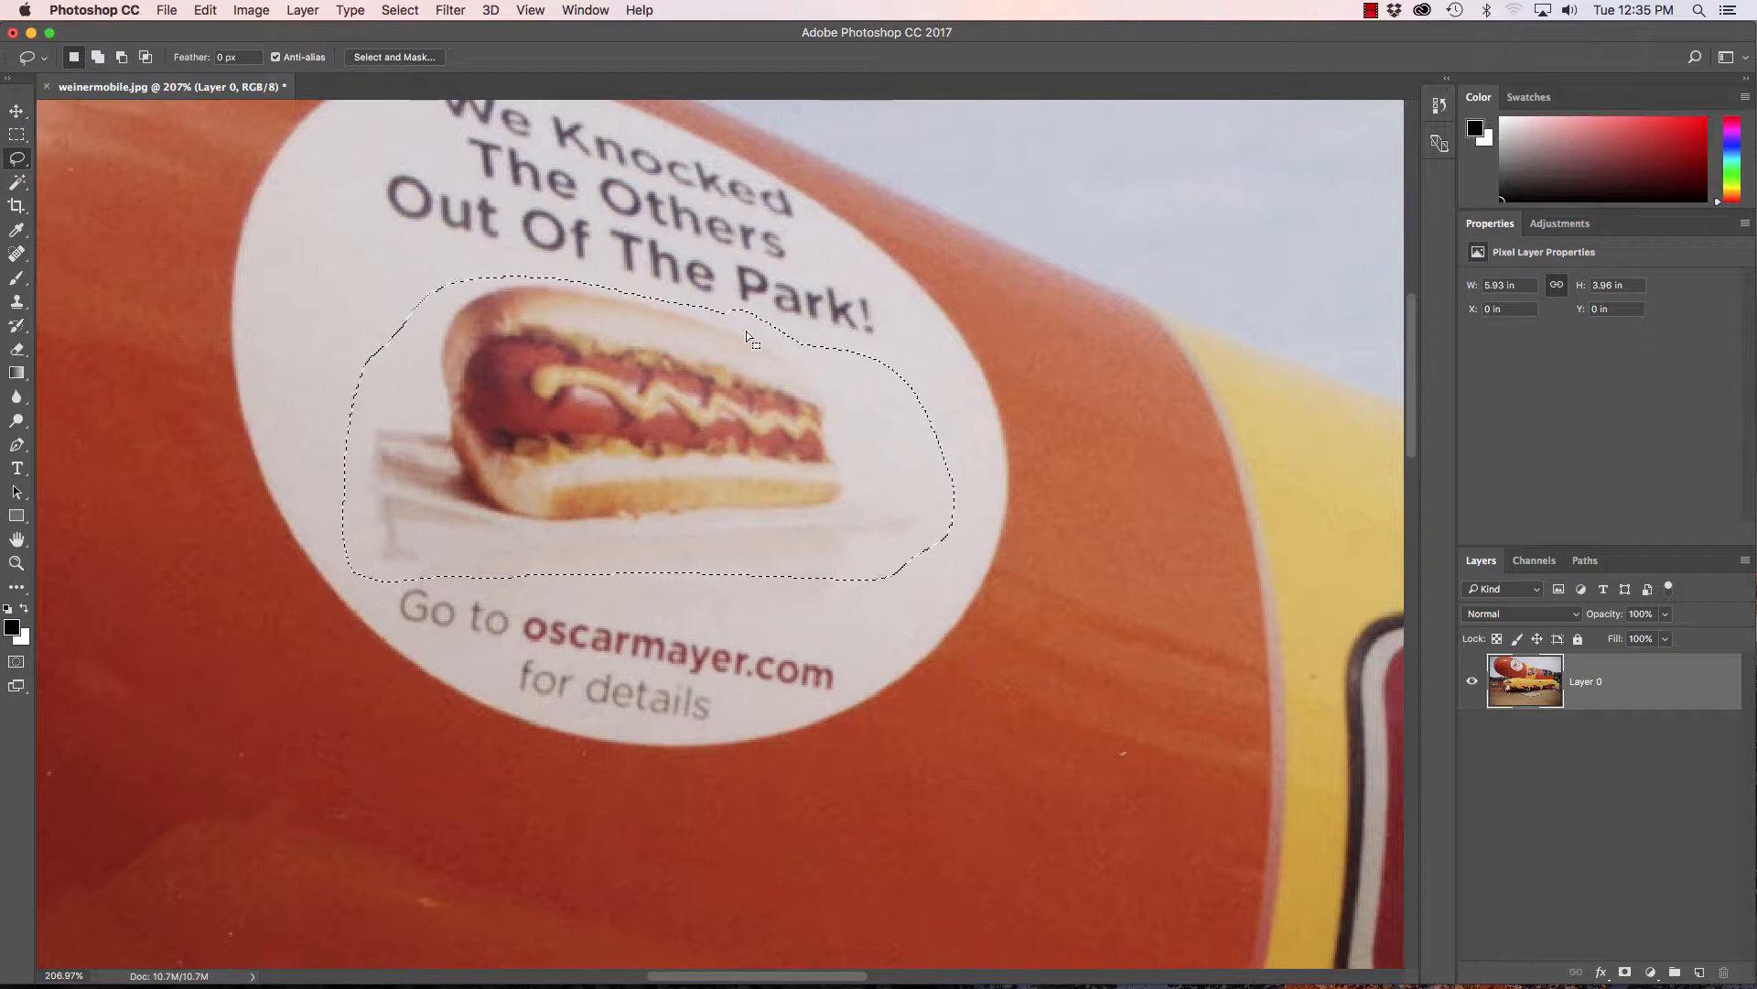
key("super+d")
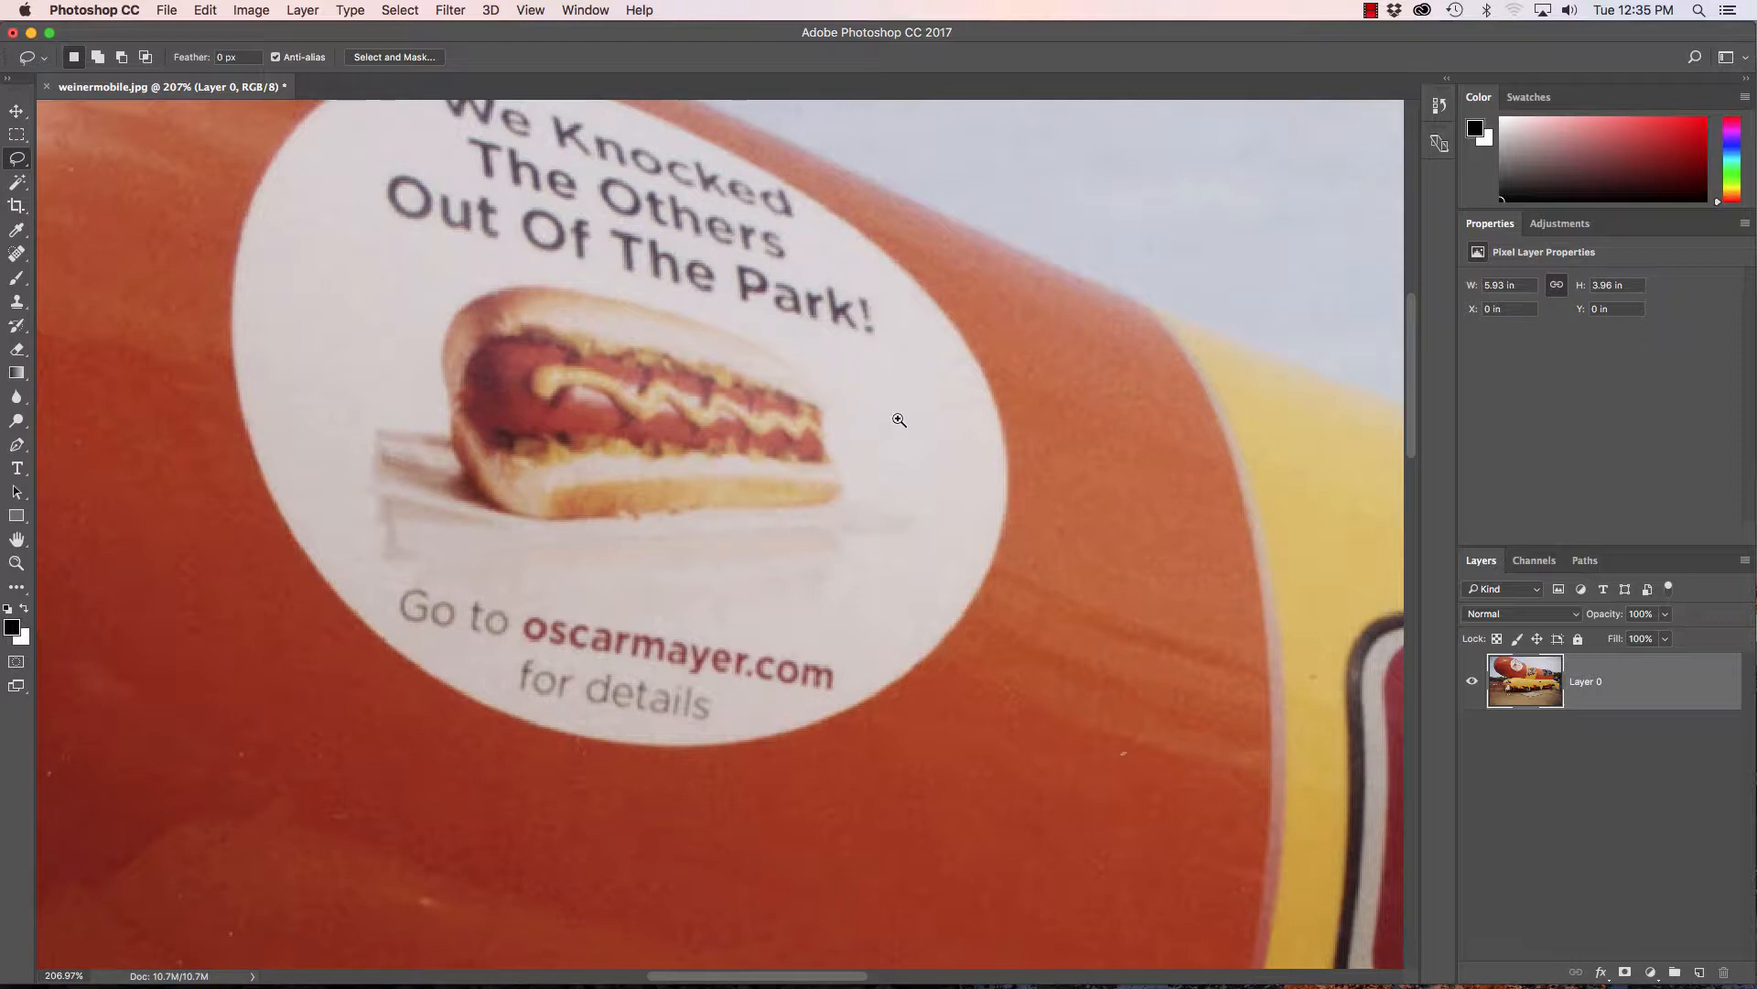
key("super+0")
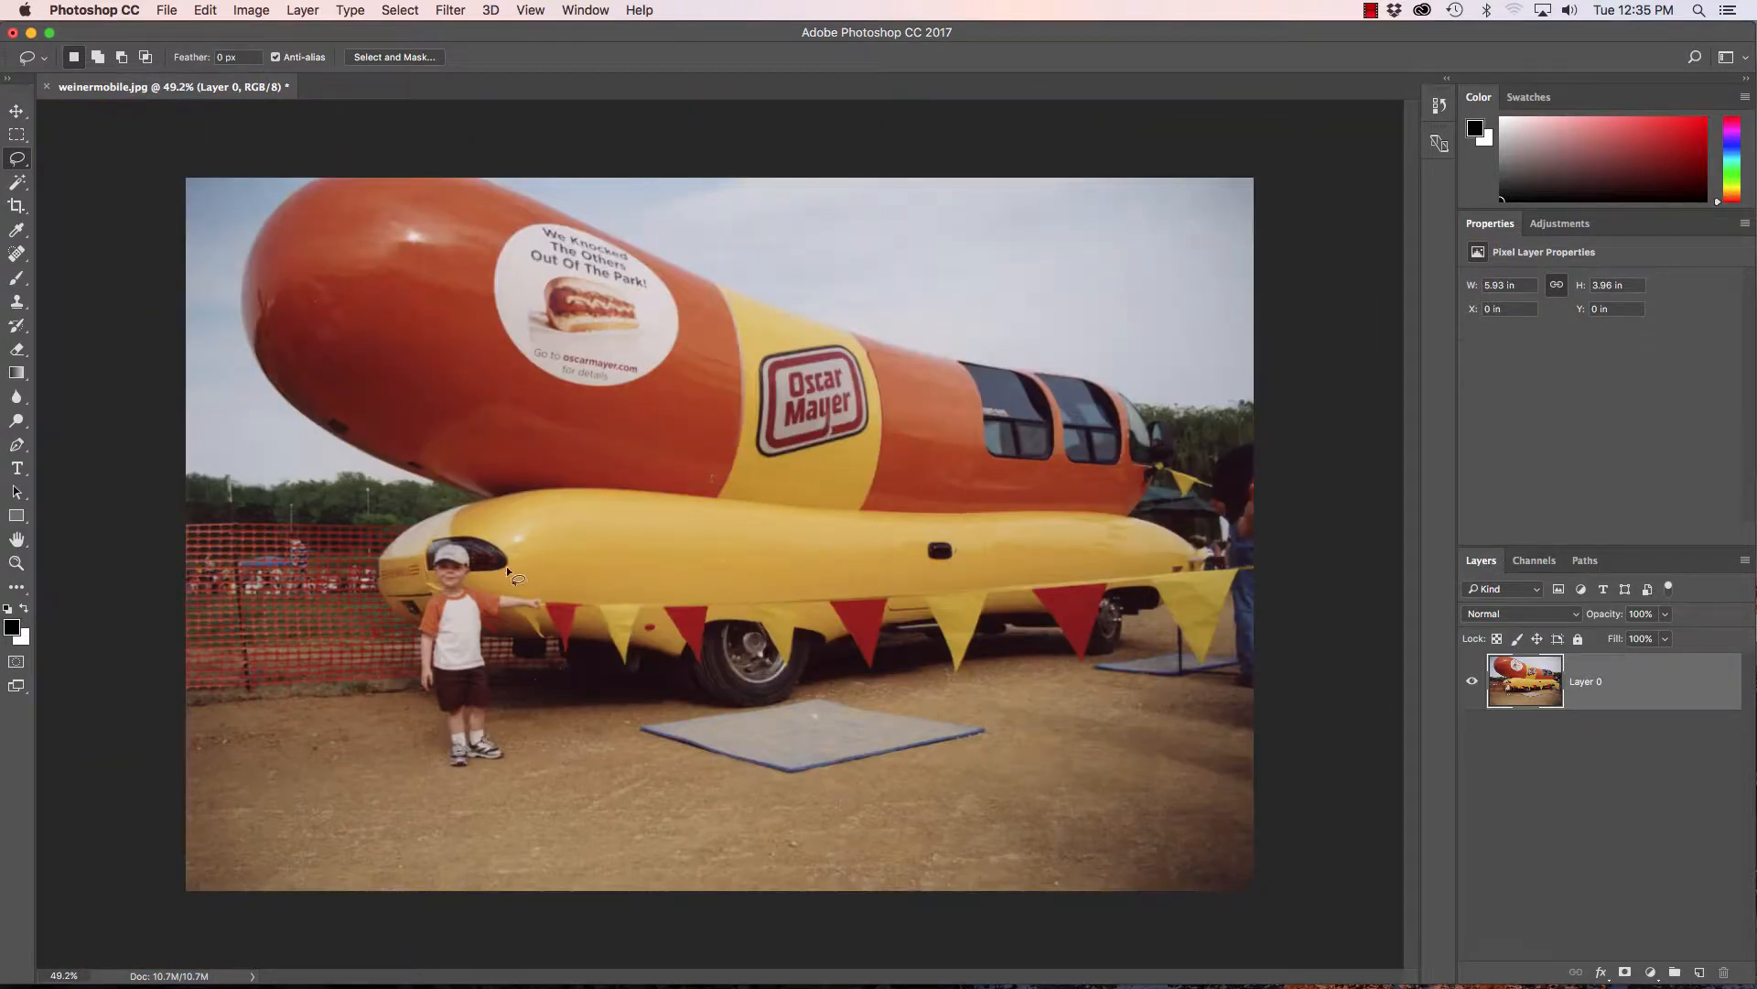
- Make a lasso selection that follows the outline of the boy's cap and face down to the chin
left_click_drag(446, 573, 565, 593)
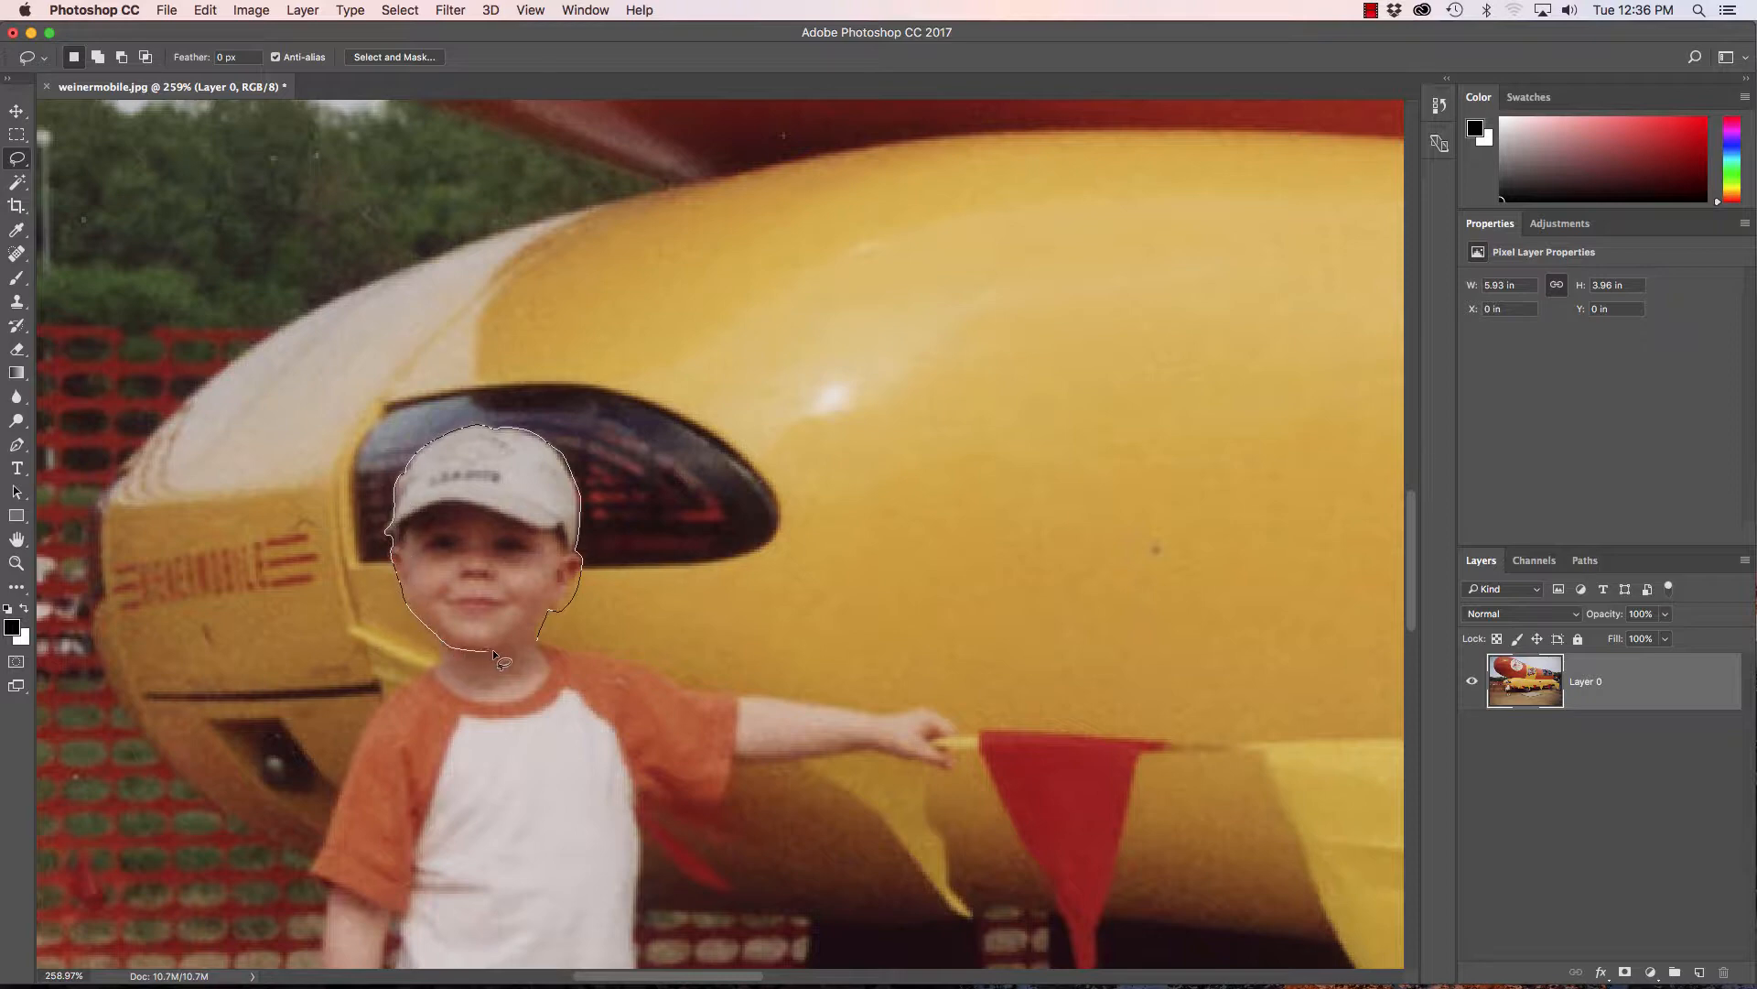
left_click_drag(543, 634, 549, 638)
mouse_move(538, 640)
left_mouse_down()
mouse_move(609, 657)
mouse_move(583, 641)
left_mouse_up()
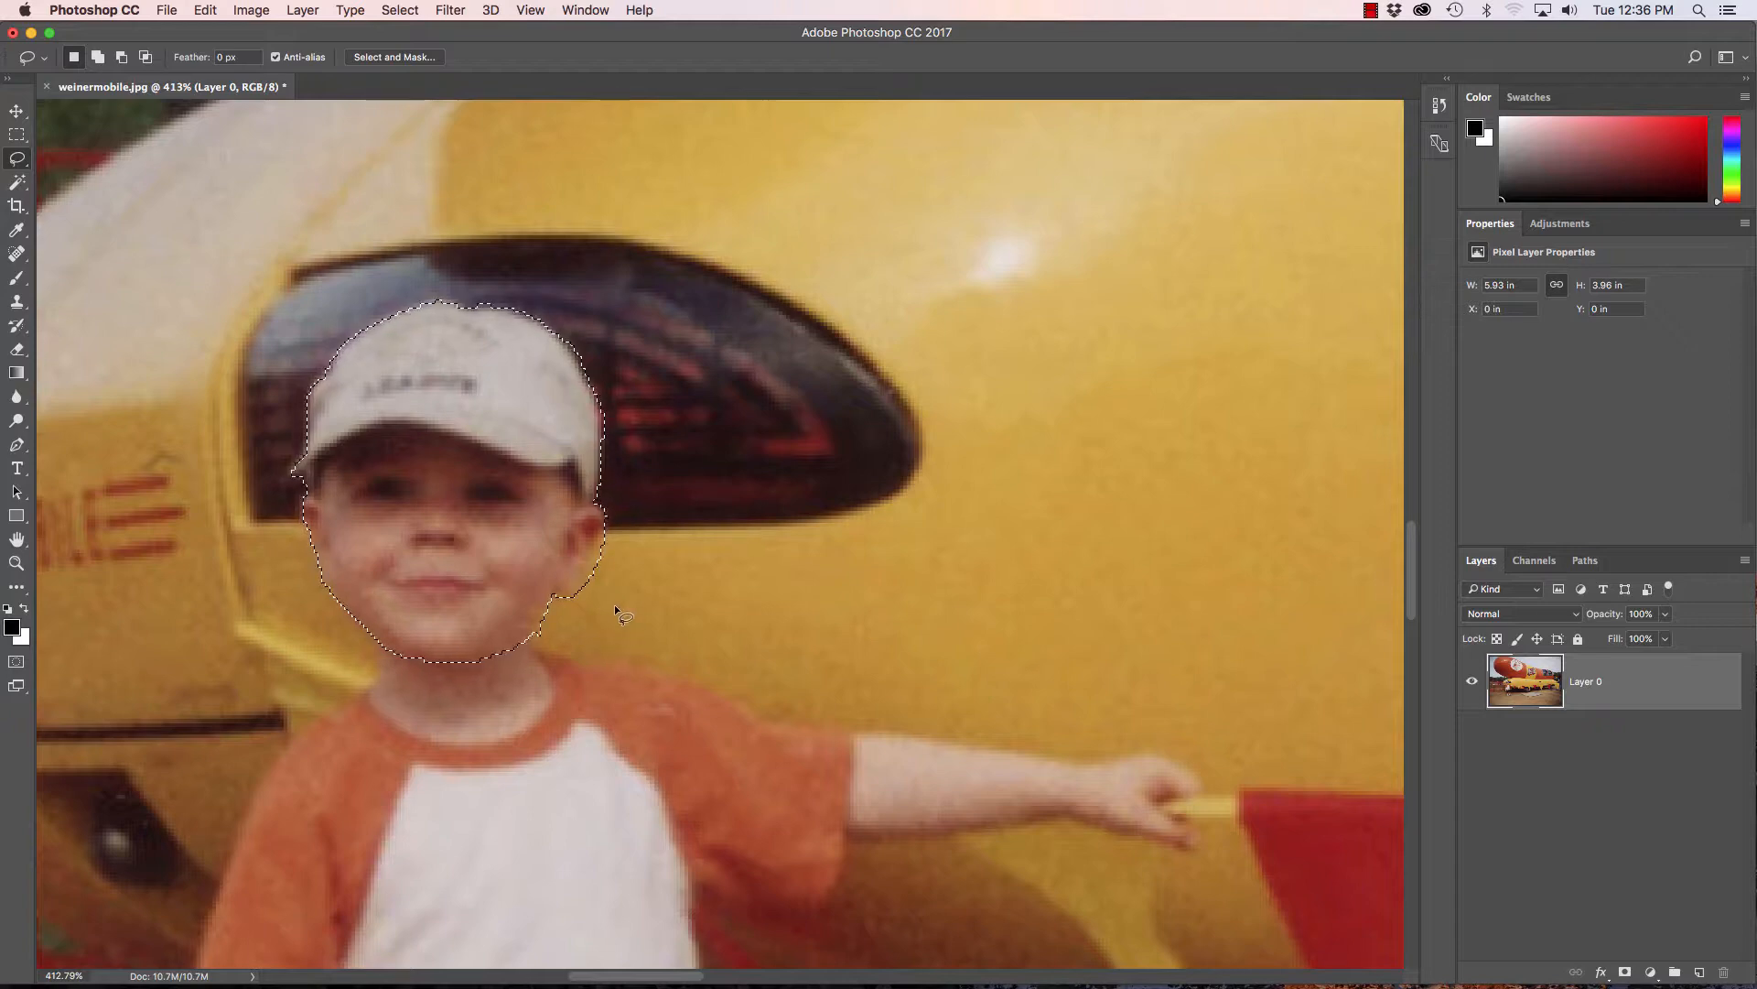
- Subtract excess background beside the boy's jaw and ear from the head selection
key("alt")
mouse_move(561, 624)
left_mouse_down()
mouse_move(543, 626)
mouse_move(596, 664)
mouse_move(597, 633)
left_mouse_up()
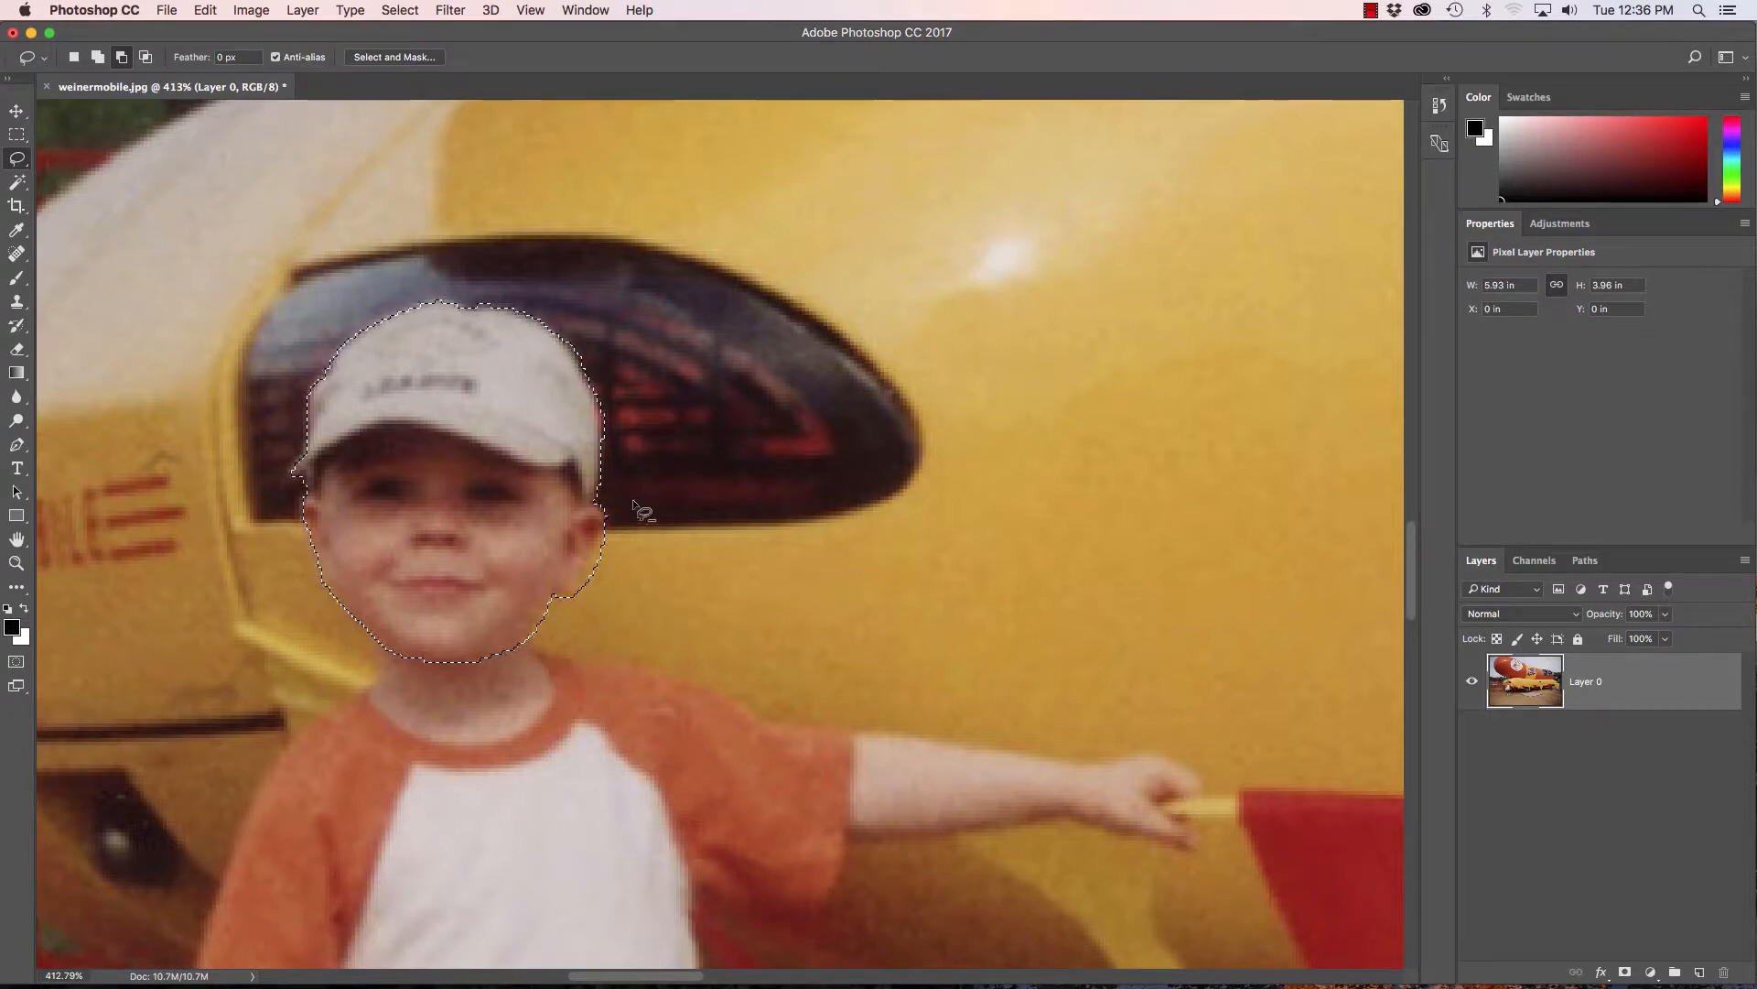
mouse_move(608, 502)
left_mouse_down()
mouse_move(579, 588)
mouse_move(655, 506)
left_mouse_up()
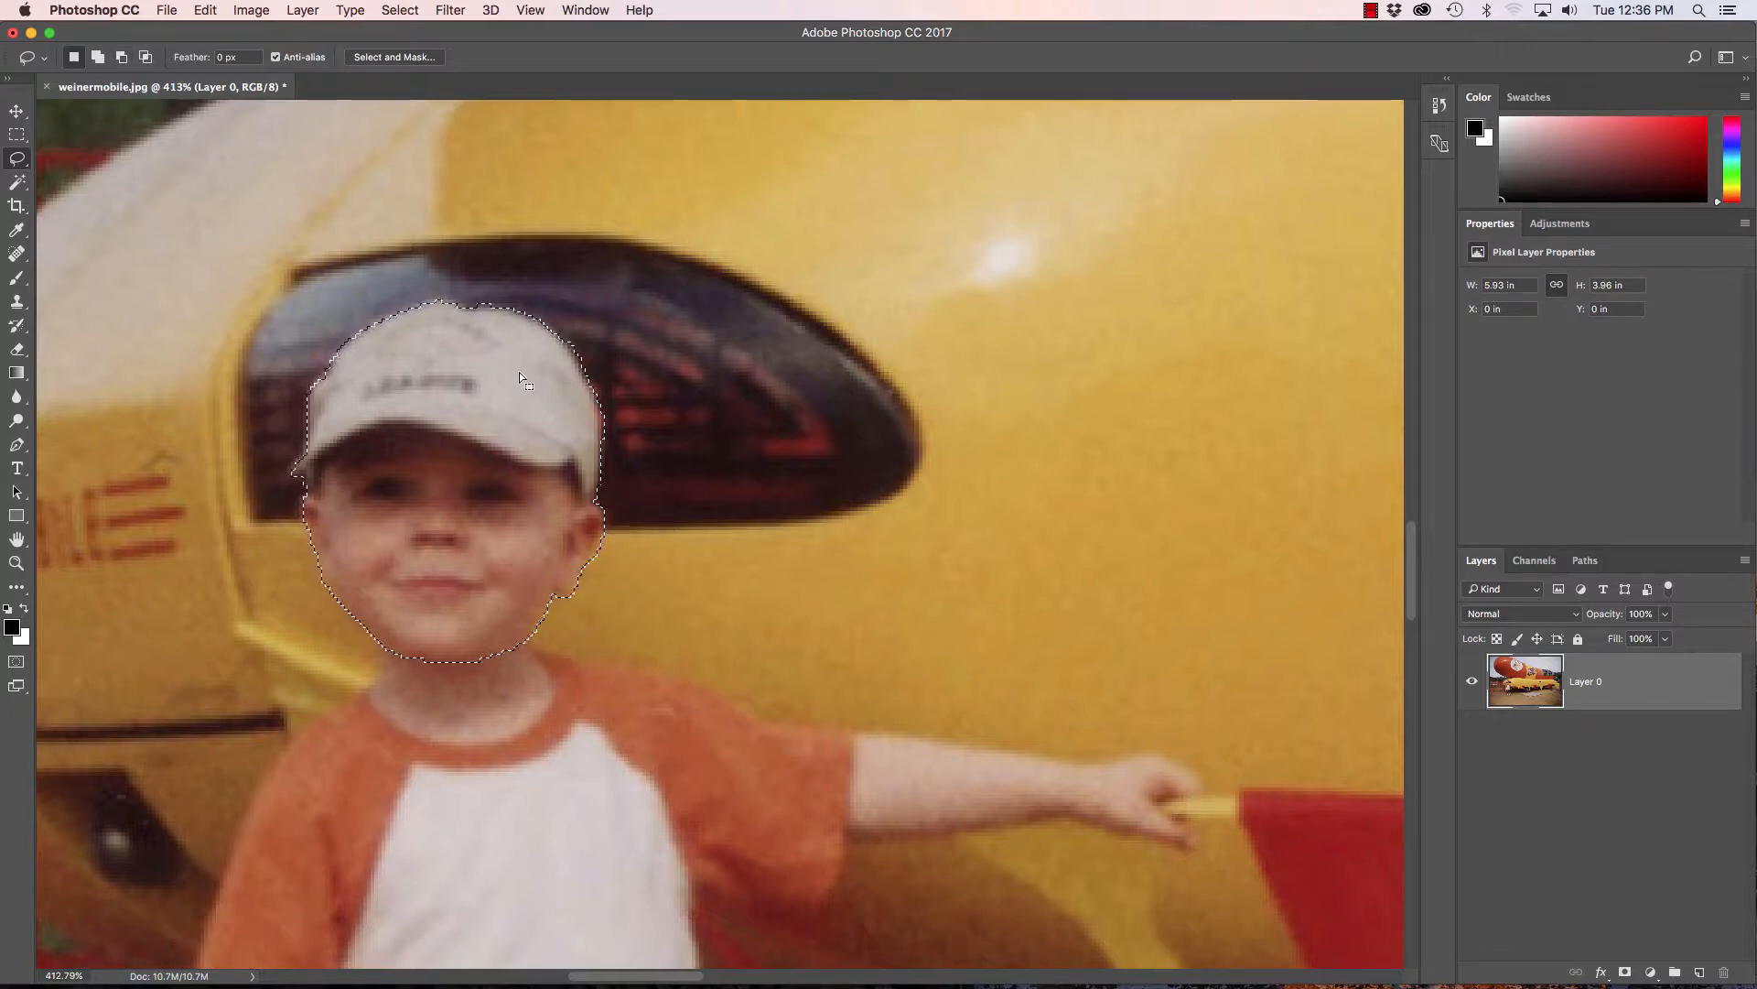
- Add the boy's neck down to the shirt collar to the head selection
key("shift")
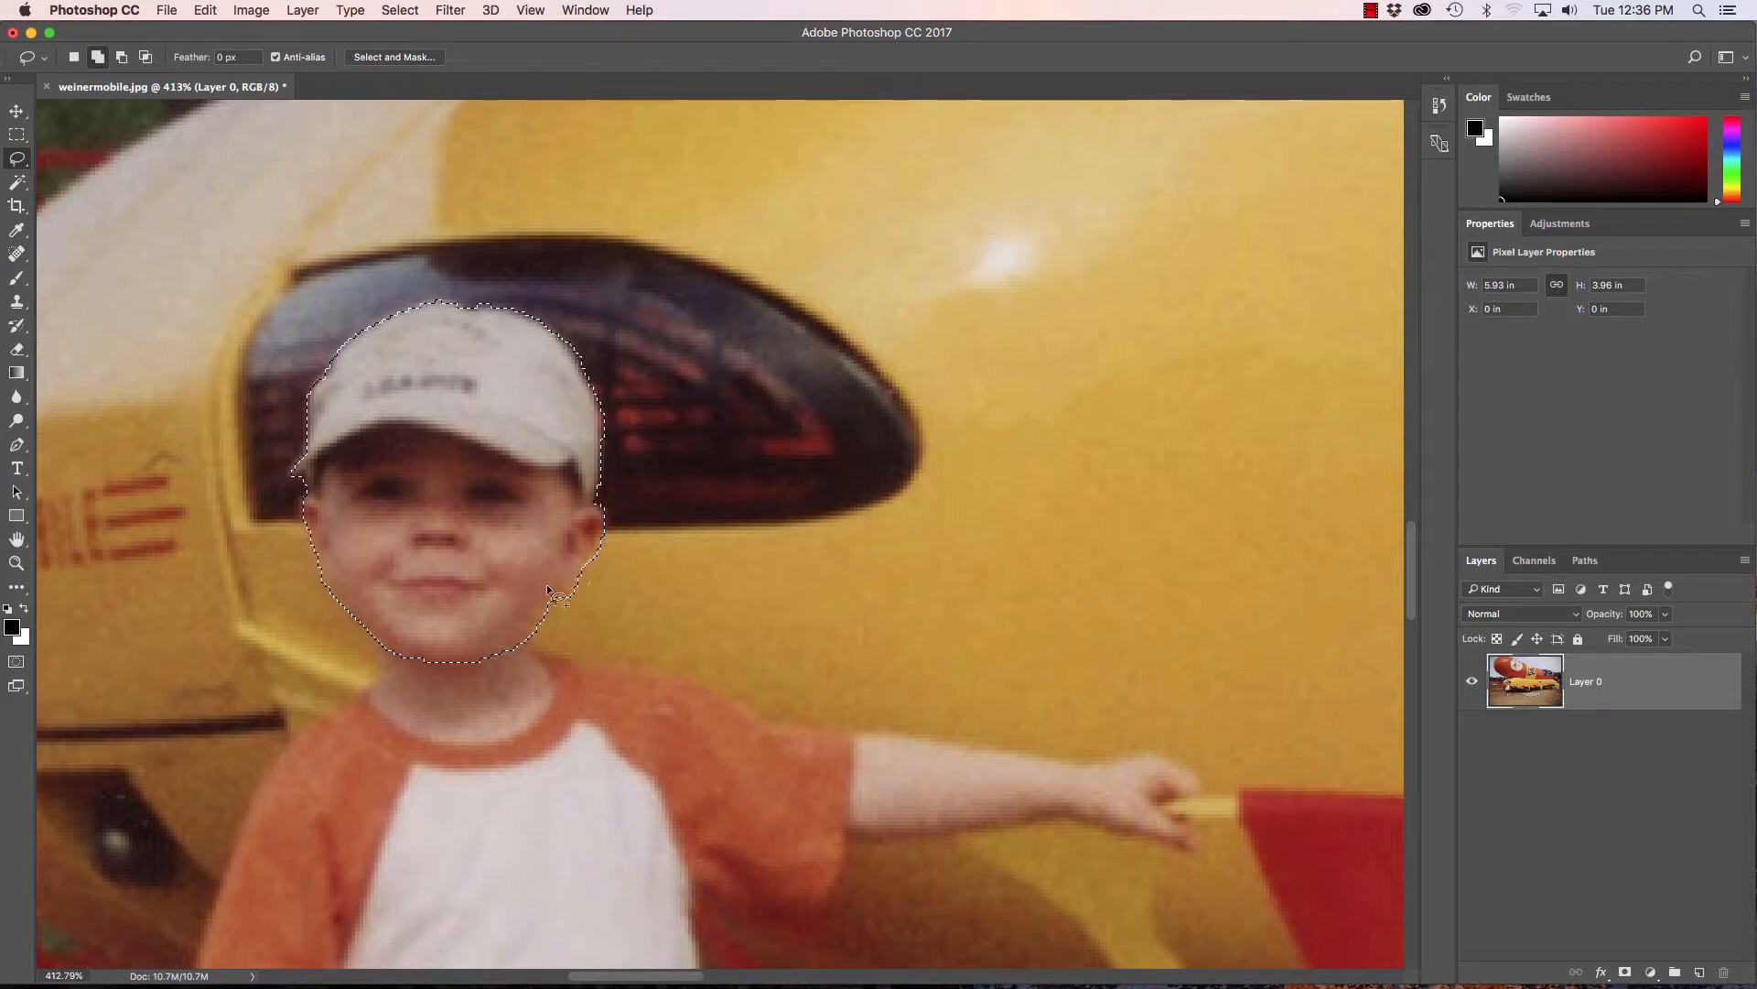
left_click_drag(385, 649, 382, 685)
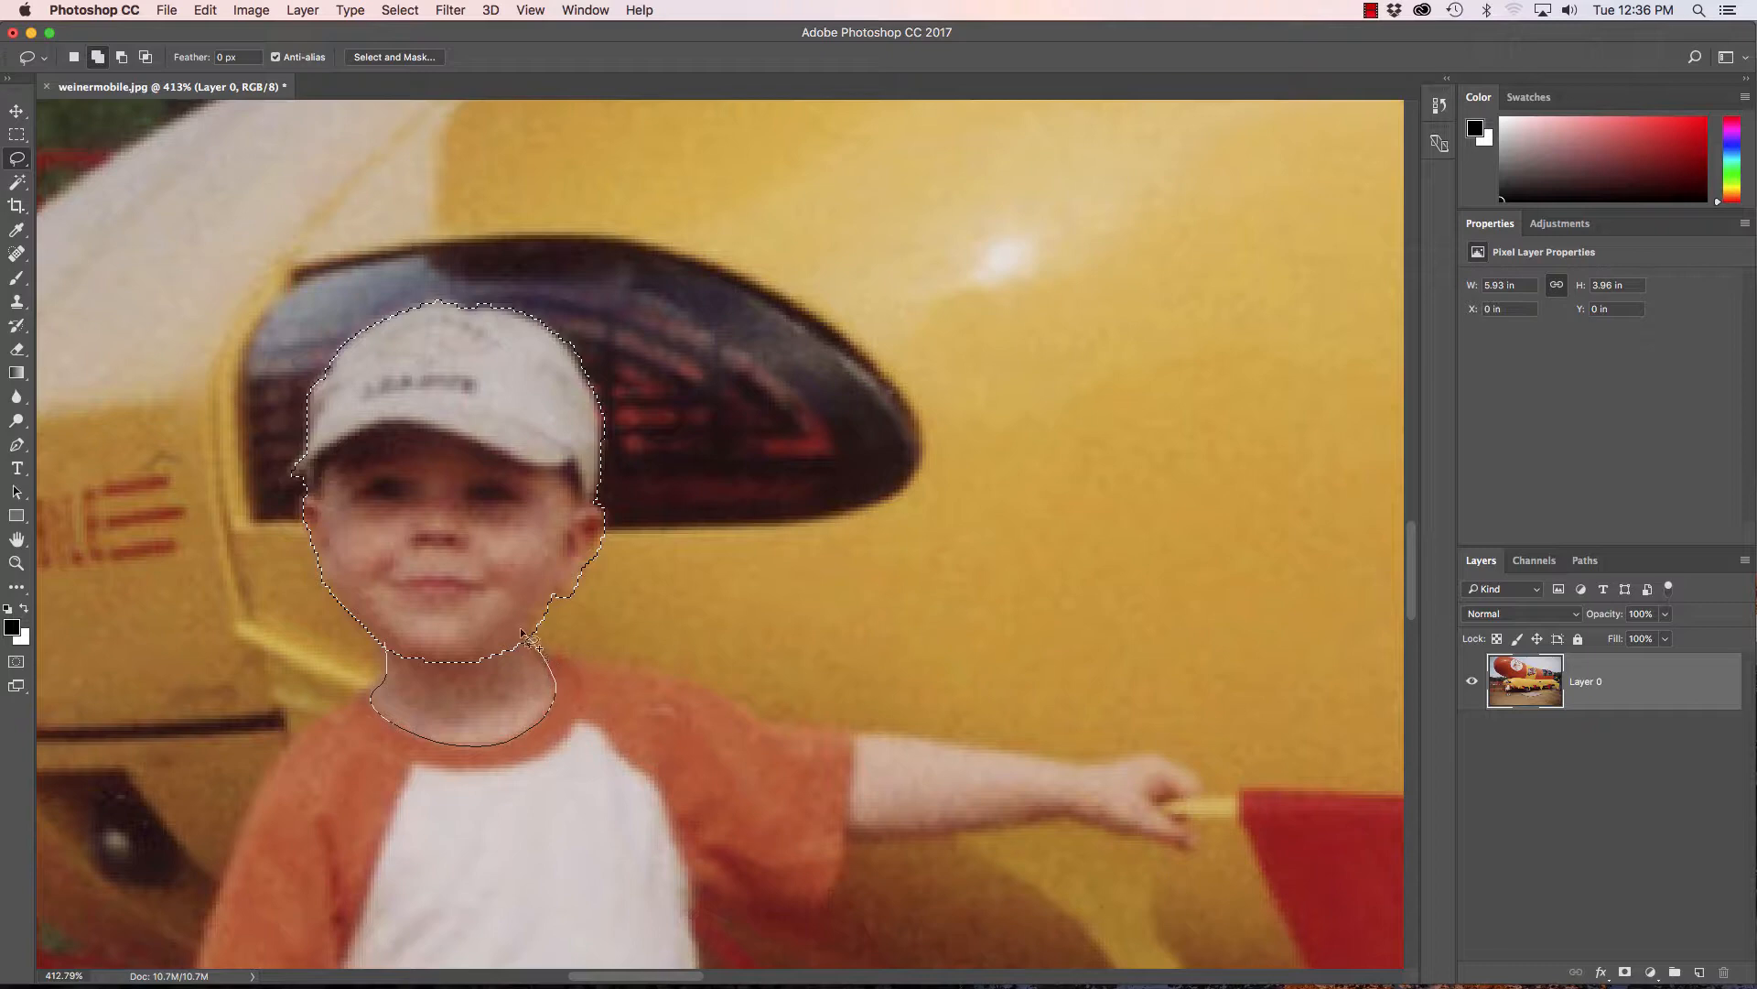
left_click_drag(522, 628, 520, 631)
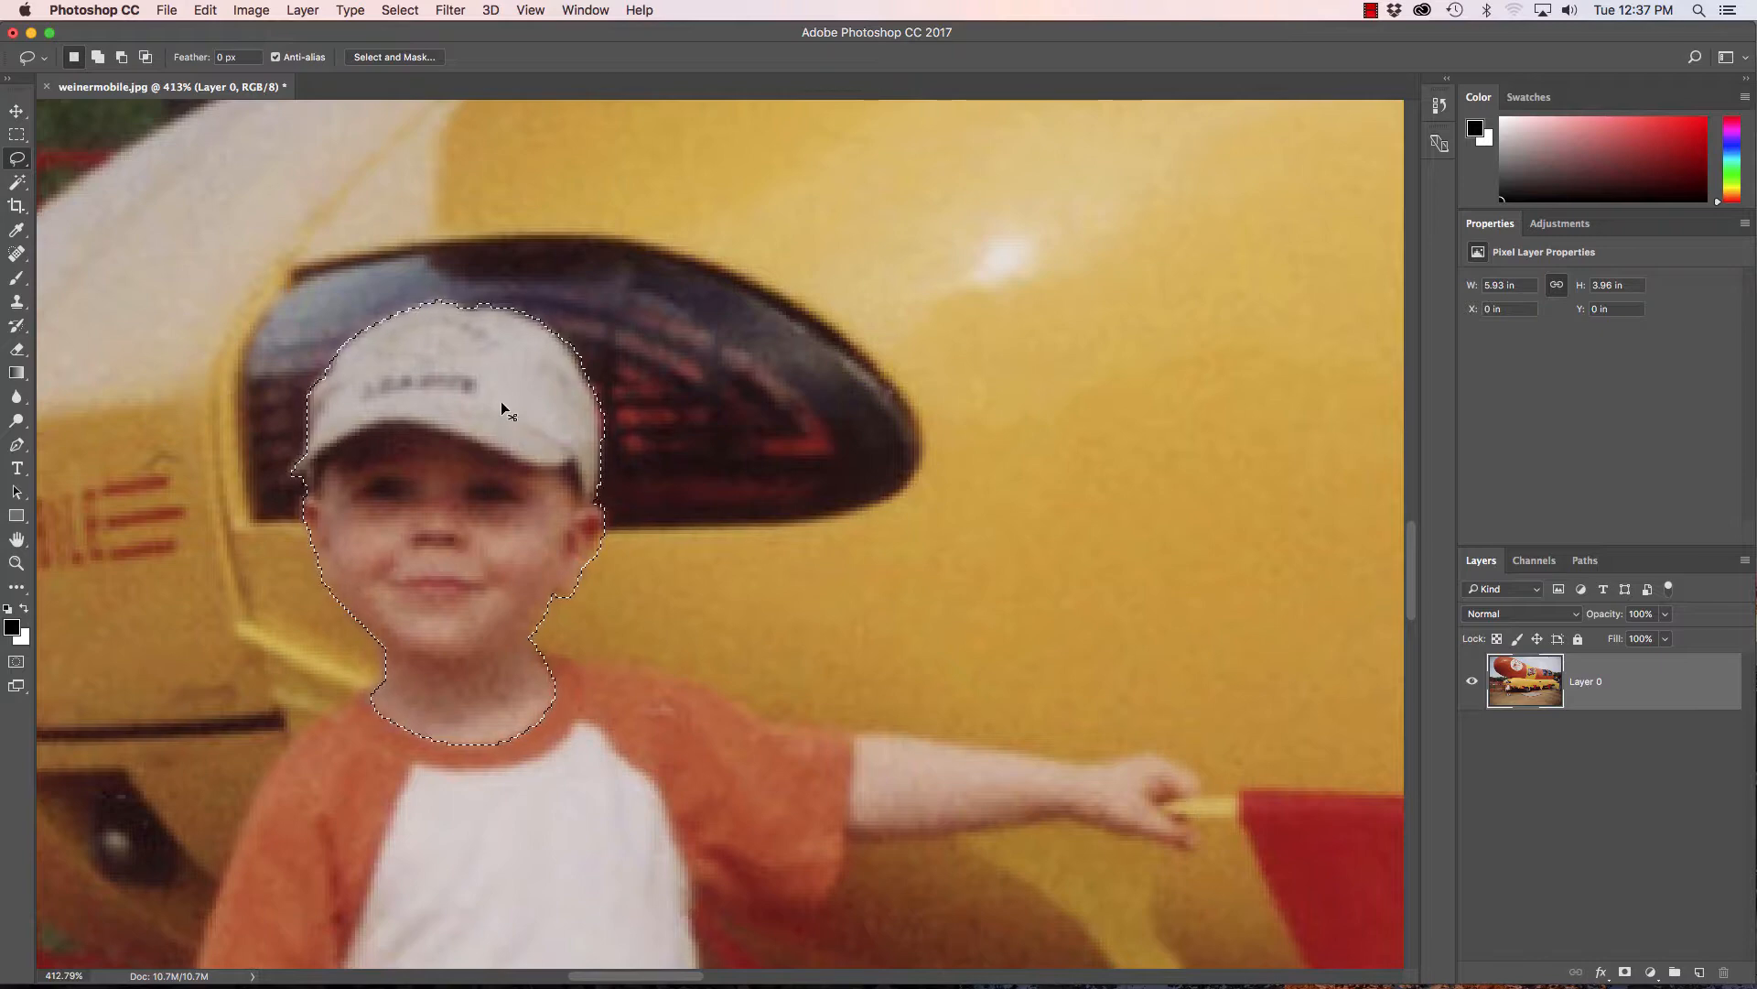
- Try moving and duplicating the selected head beside the original, undo each attempt and deselect
left_click_drag(518, 388, 928, 396)
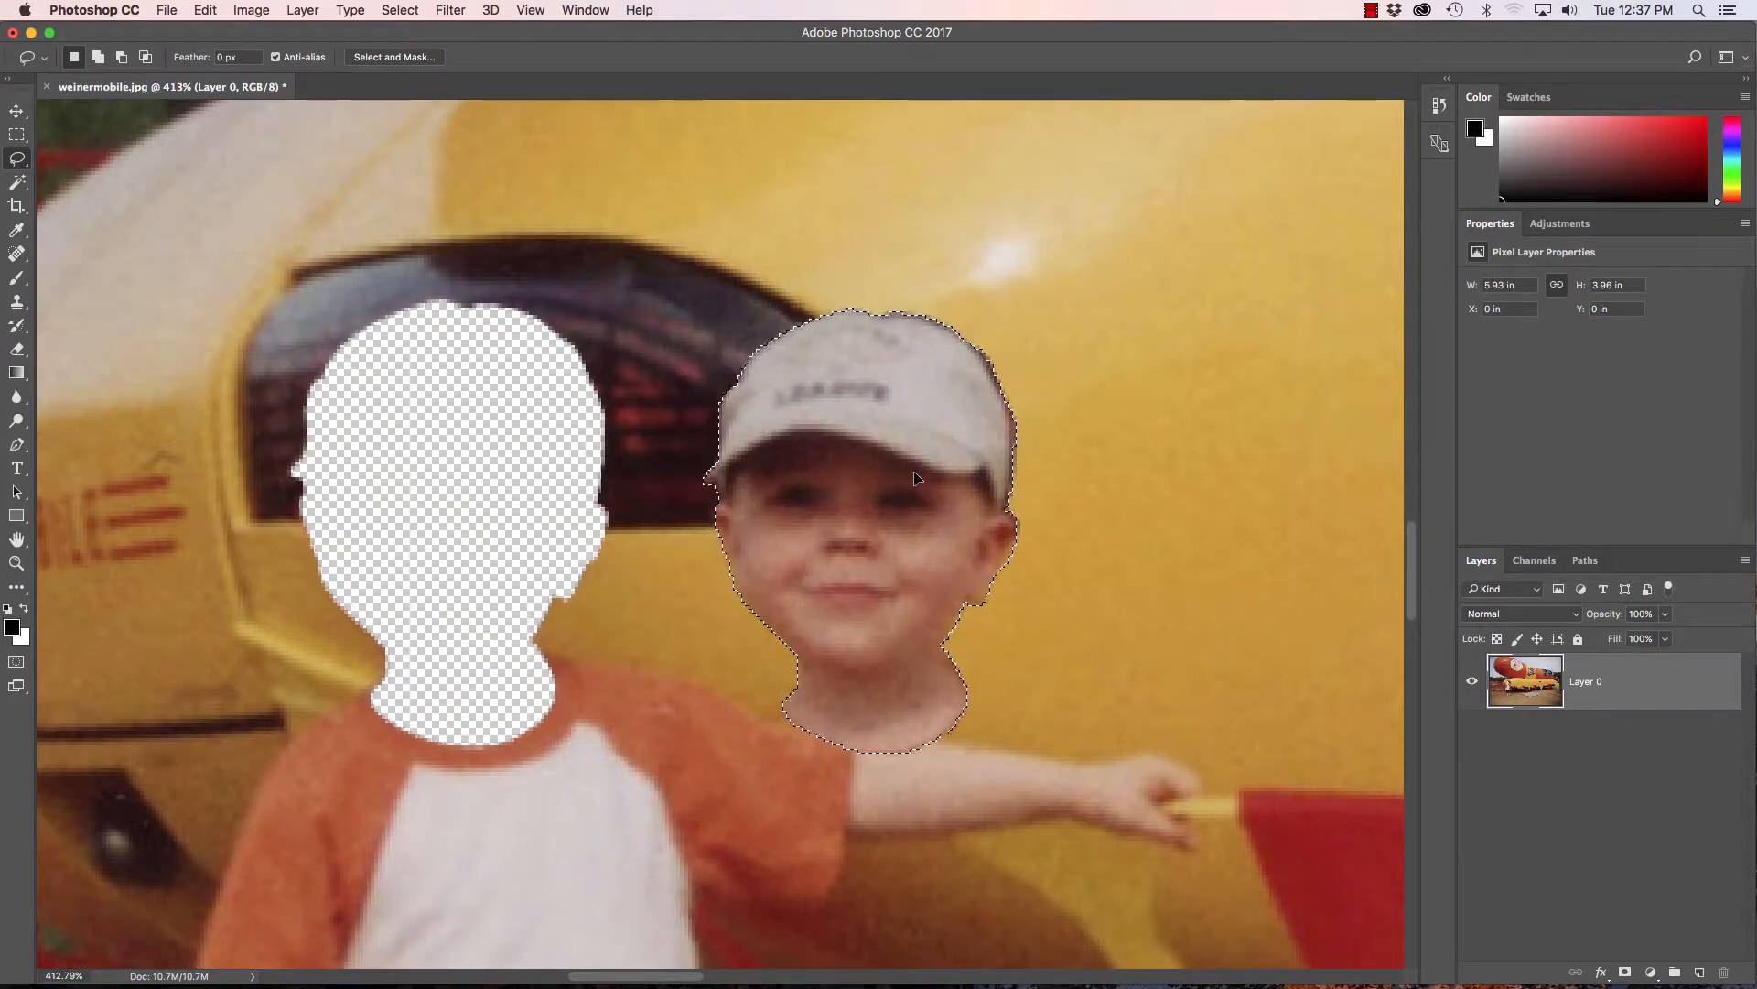
key("super+z")
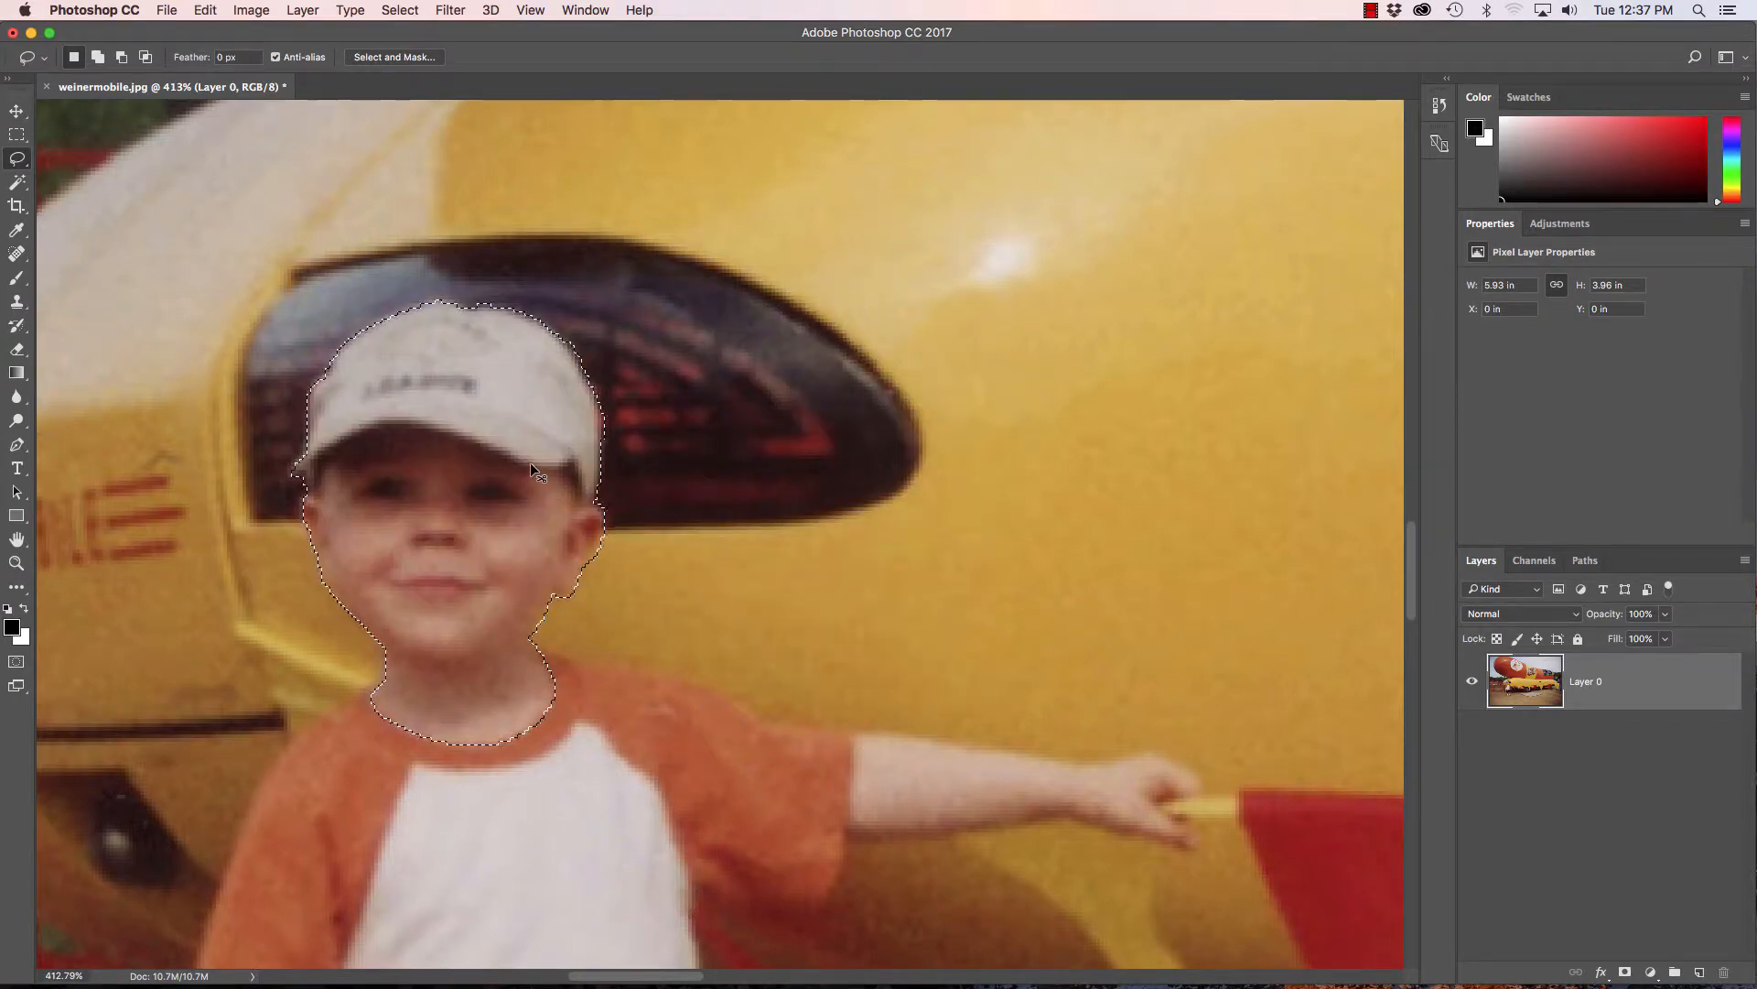
left_click_drag(510, 399, 831, 408)
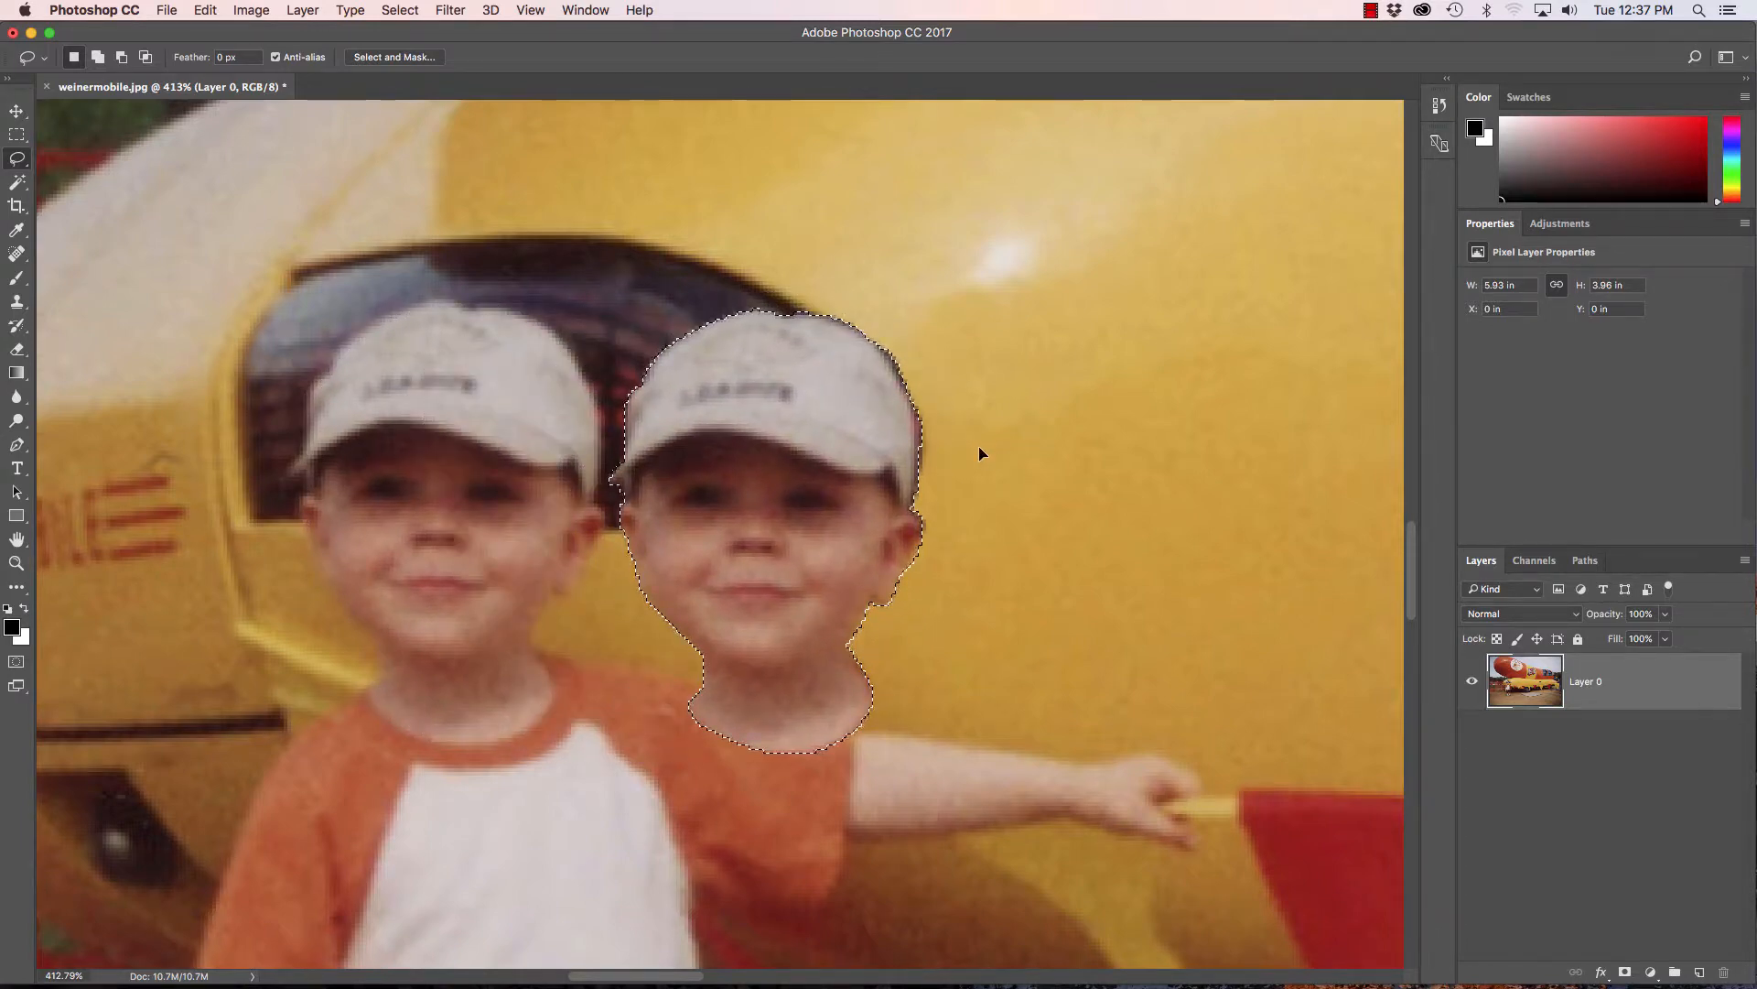
key("super+z")
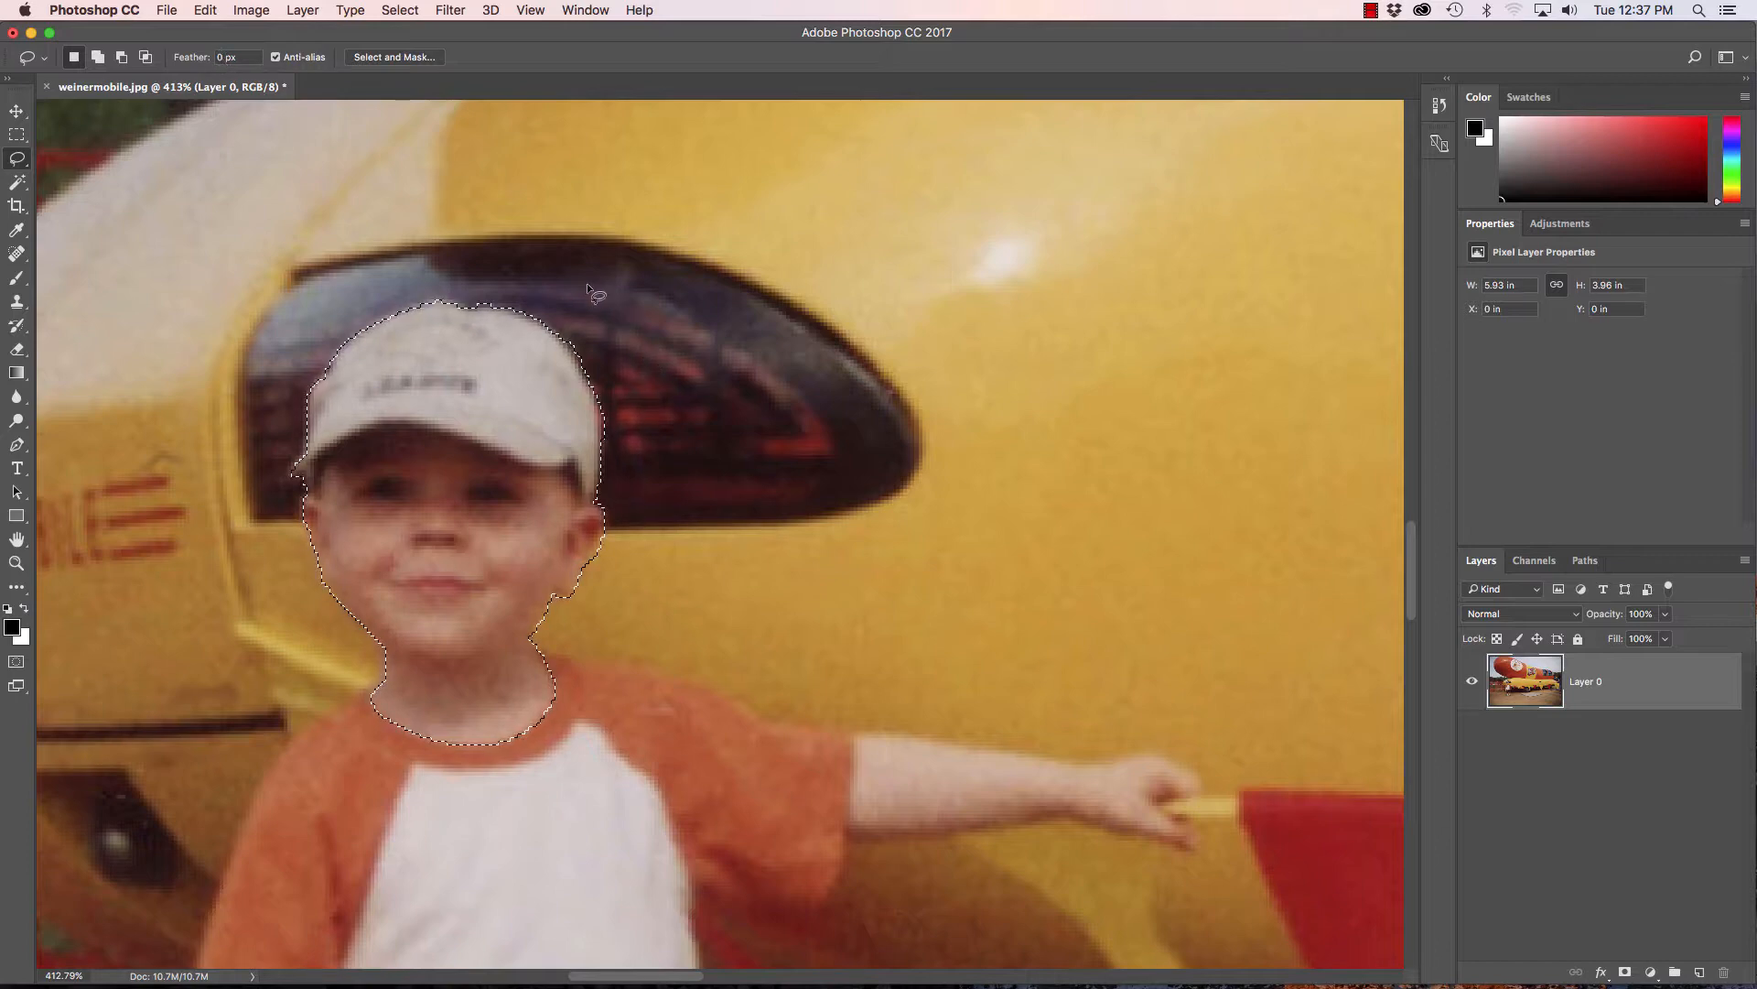
left_click_drag(688, 354, 532, 218)
key("super+d")
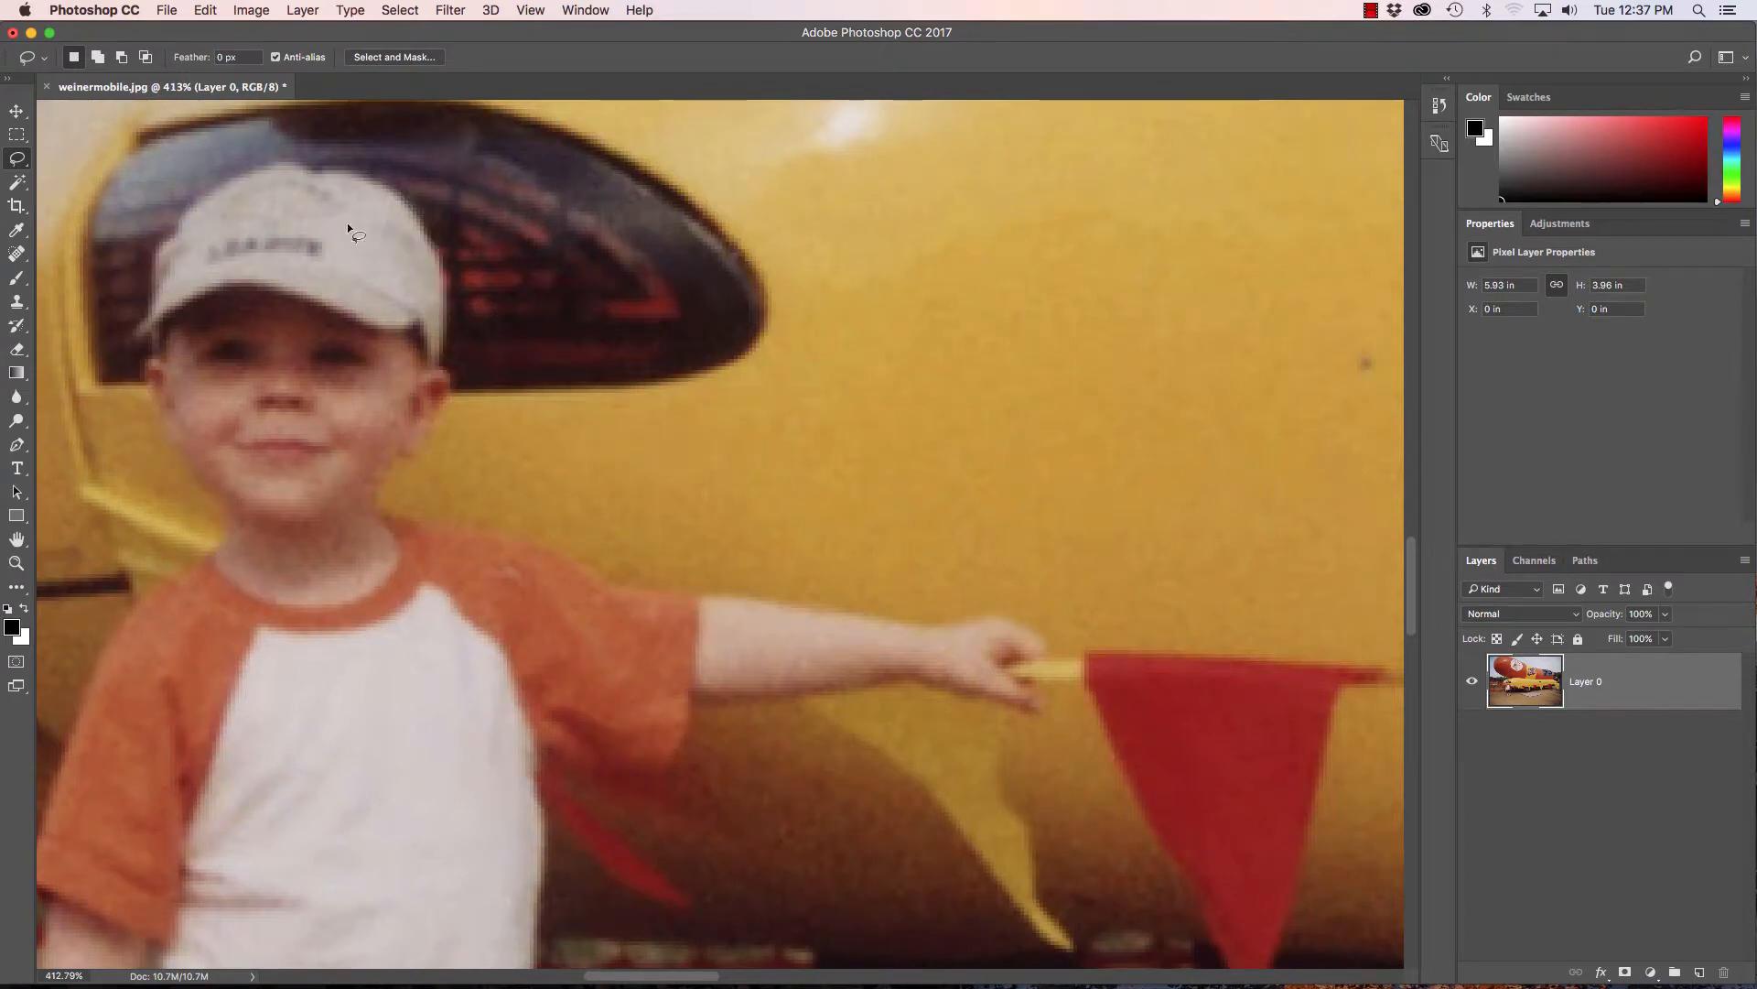
- Set the lasso feather to 5 px and select a rounded area of yellow bodywork above the boy's hand
left_click(247, 59)
key("Return")
left_click_drag(892, 420, 729, 369)
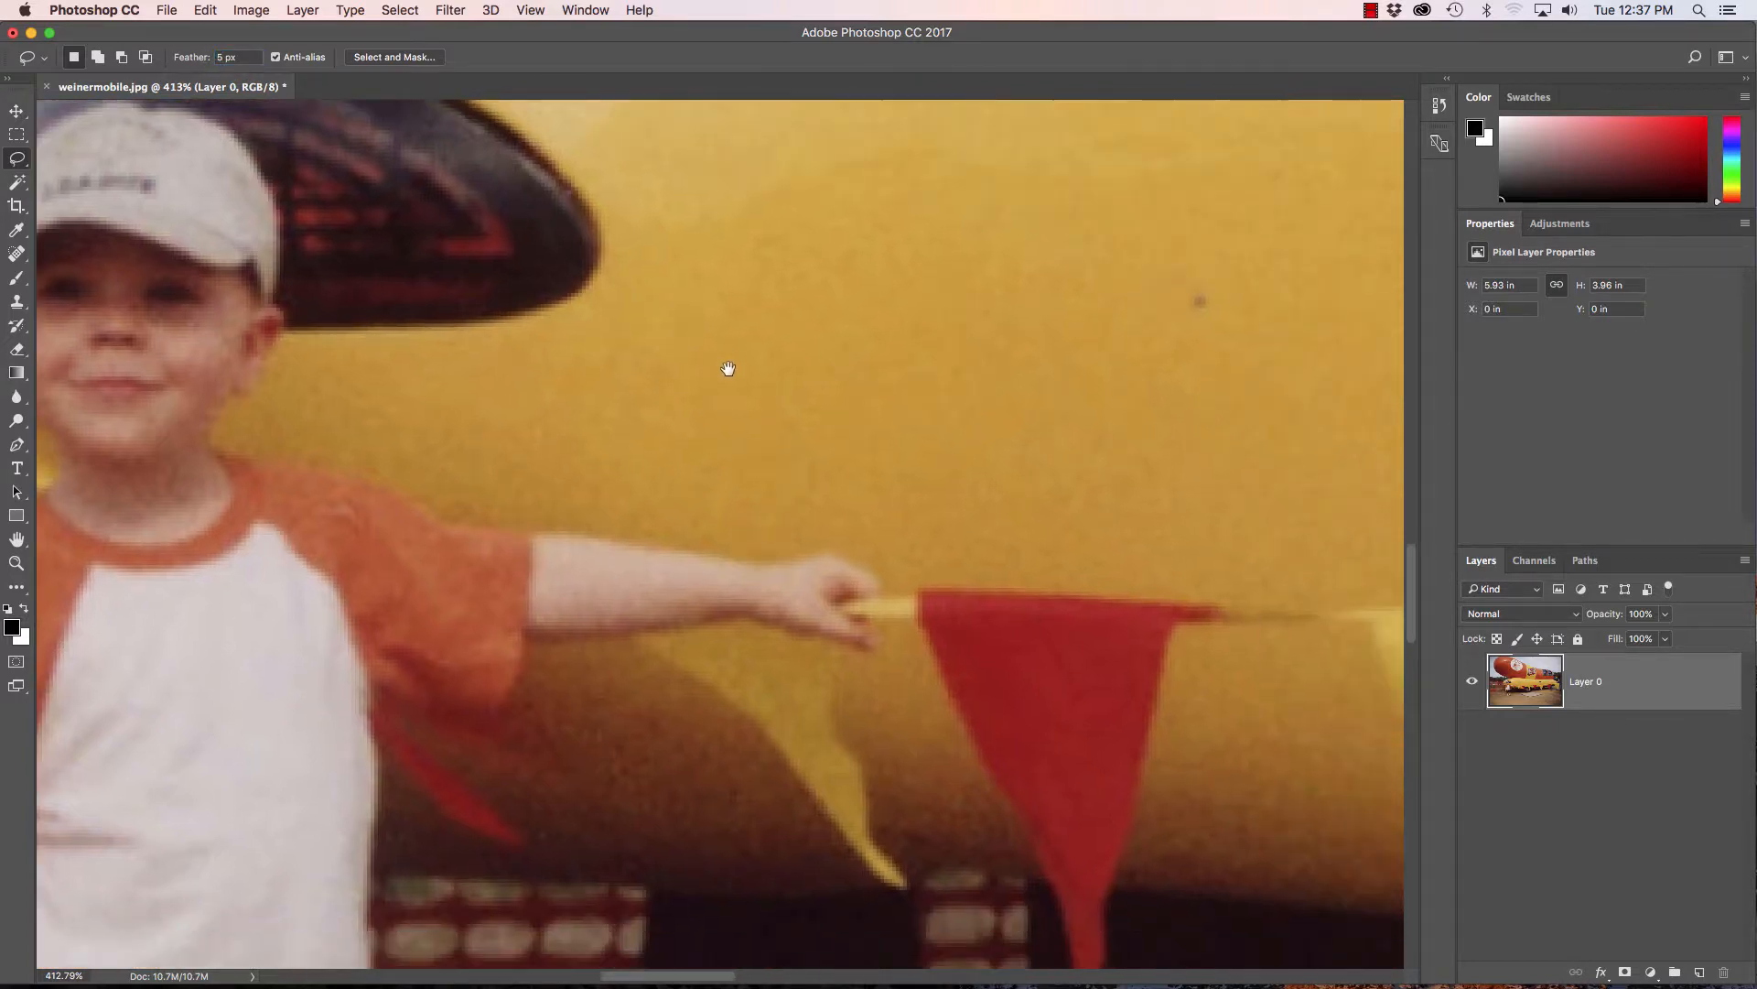
left_click_drag(862, 313, 809, 321)
- Try moving the feathered yellow area across the bodywork, undo the move and deselect
mouse_move(770, 406)
left_mouse_down()
mouse_move(914, 359)
mouse_move(1163, 337)
left_mouse_up()
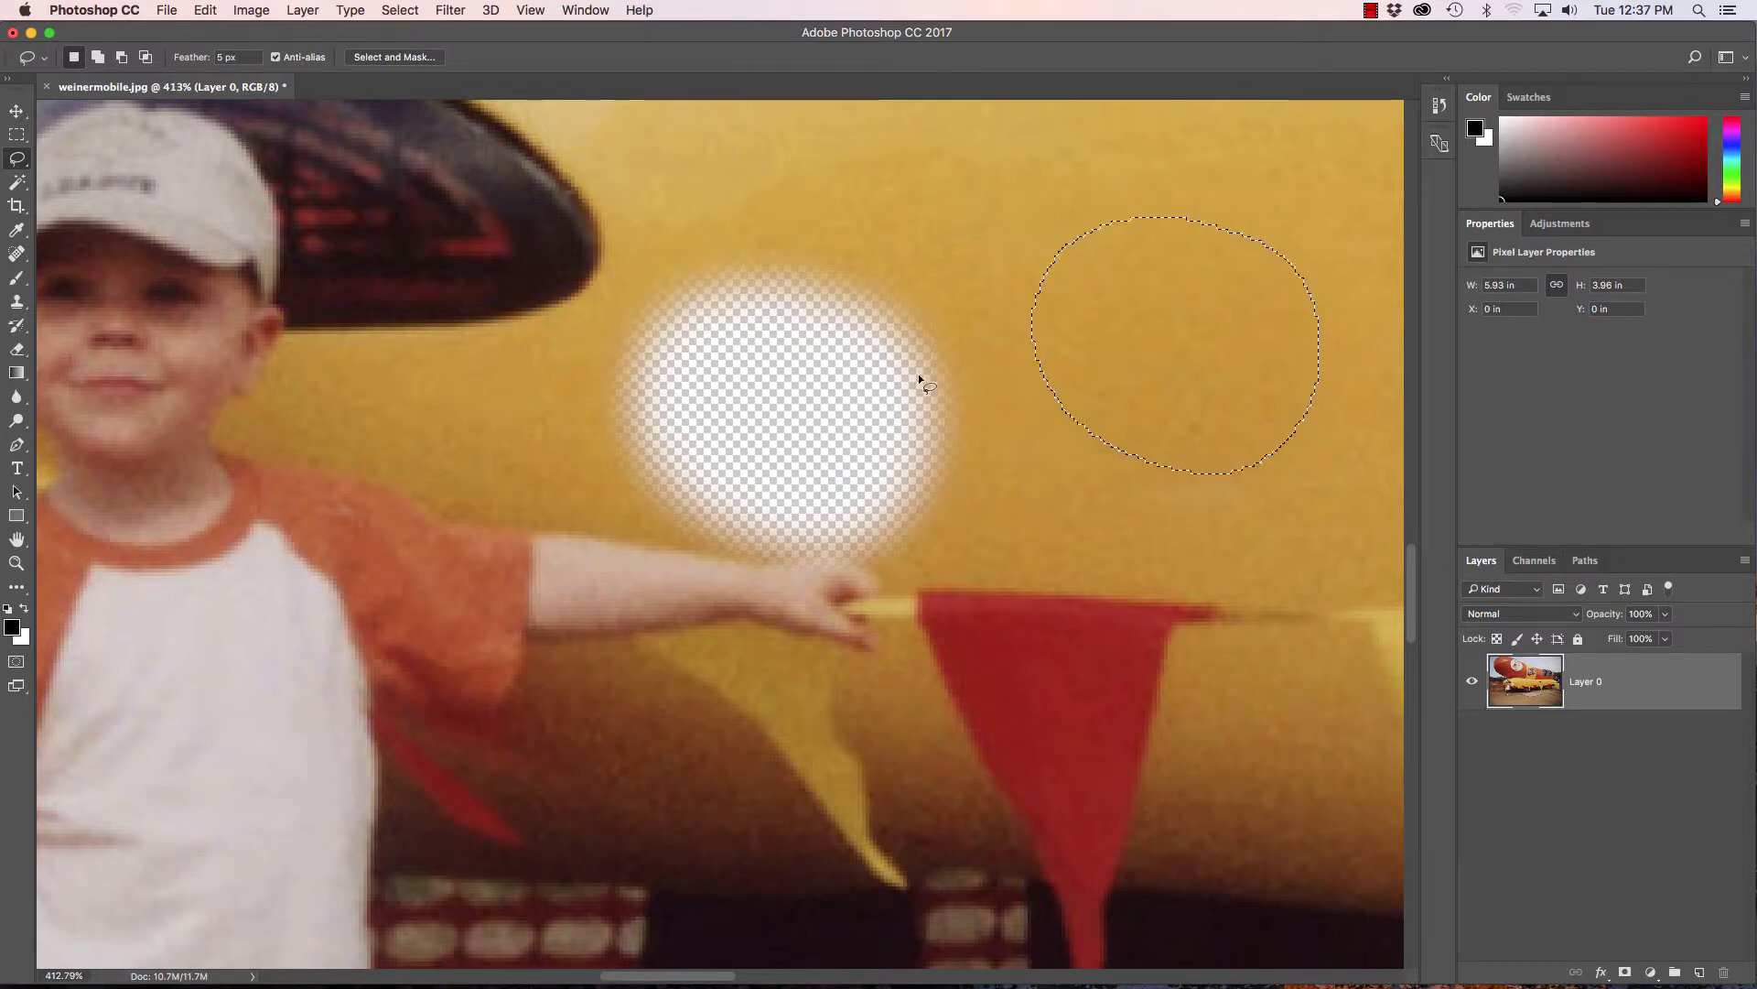
key("super+z")
key("super+d")
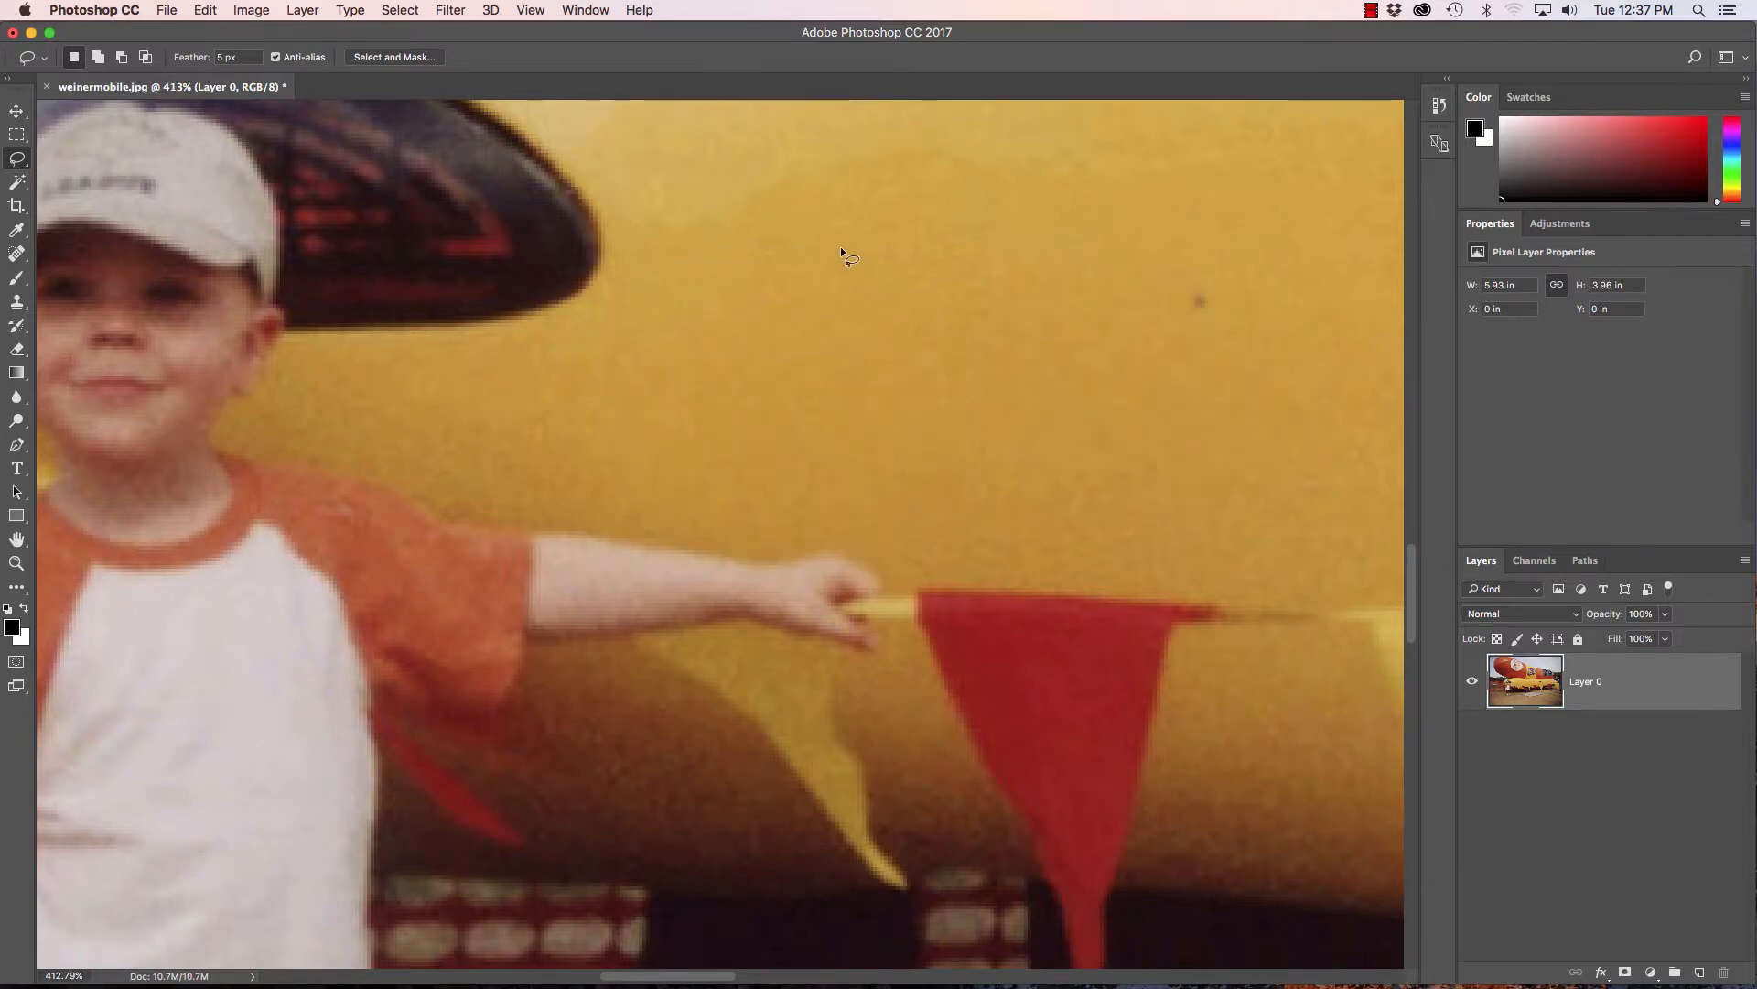
- Set the lasso feather to 2 px, select a rounded area over the headlight's tip, and undo a trial move of it
left_click(254, 58)
type("2")
left_click_drag(943, 246, 859, 243)
mouse_move(796, 406)
left_mouse_down()
mouse_move(1028, 321)
mouse_move(947, 251)
left_mouse_up()
mouse_move(899, 333)
left_mouse_down()
mouse_move(995, 361)
mouse_move(826, 306)
mouse_move(743, 343)
mouse_move(608, 260)
mouse_move(1021, 314)
left_mouse_up()
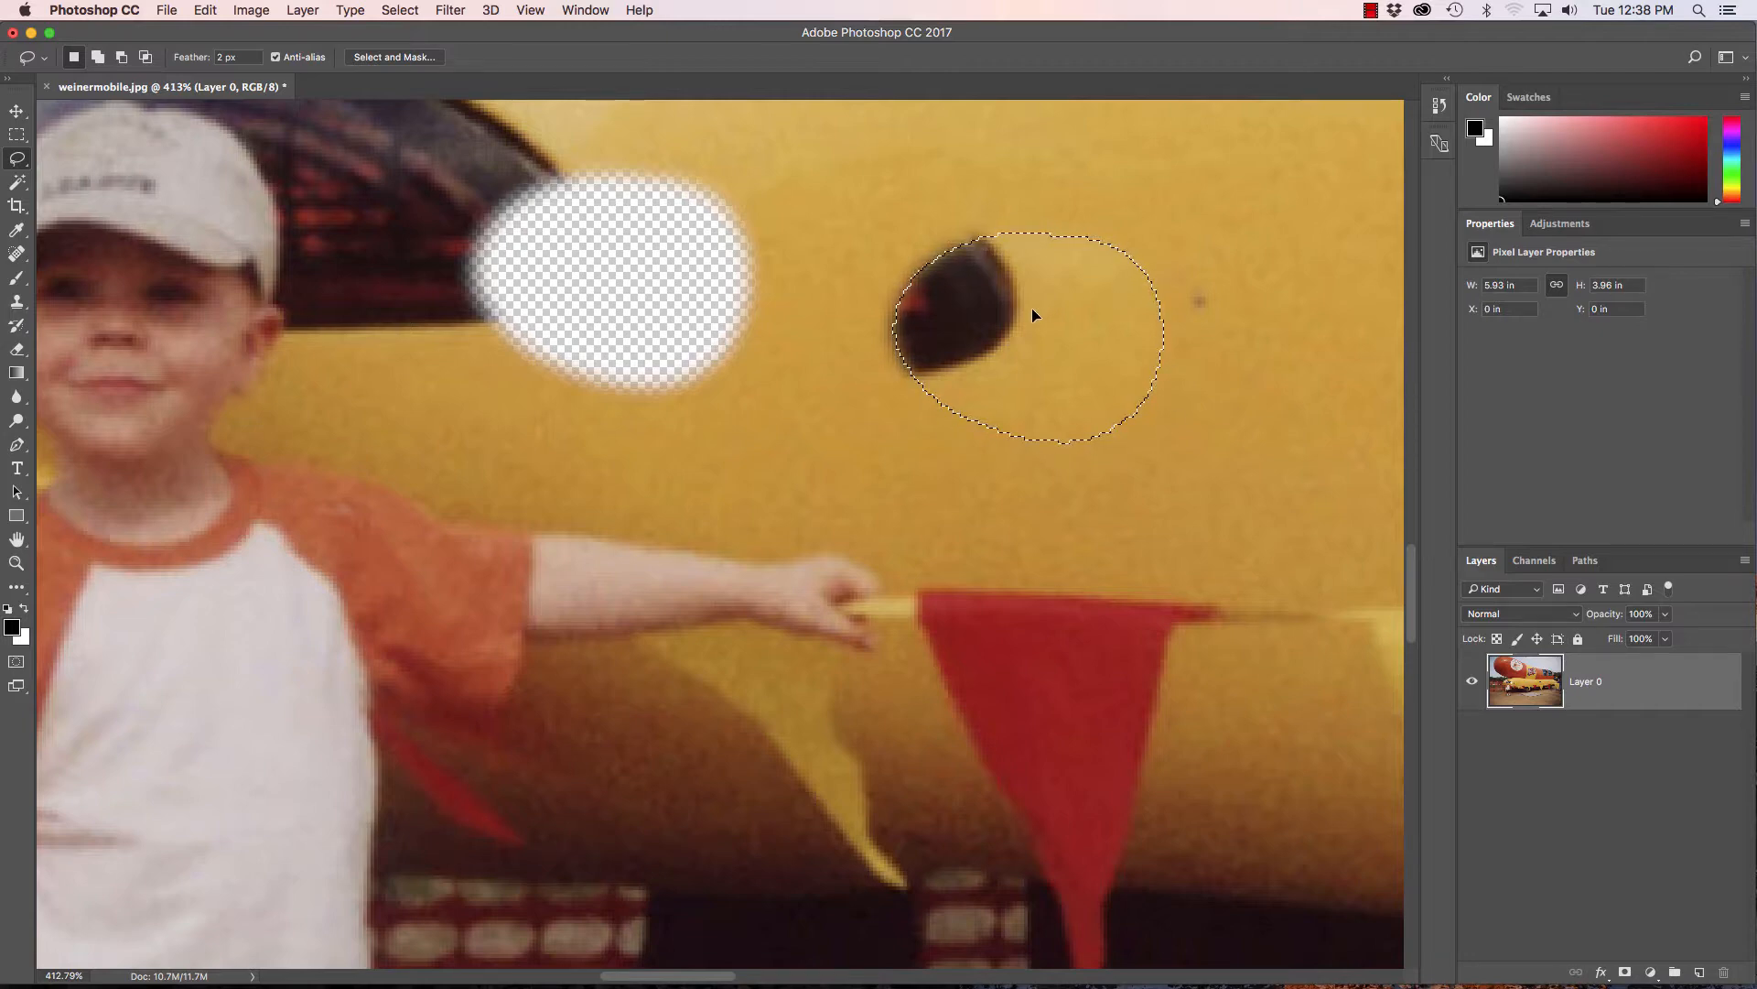
key("super+z")
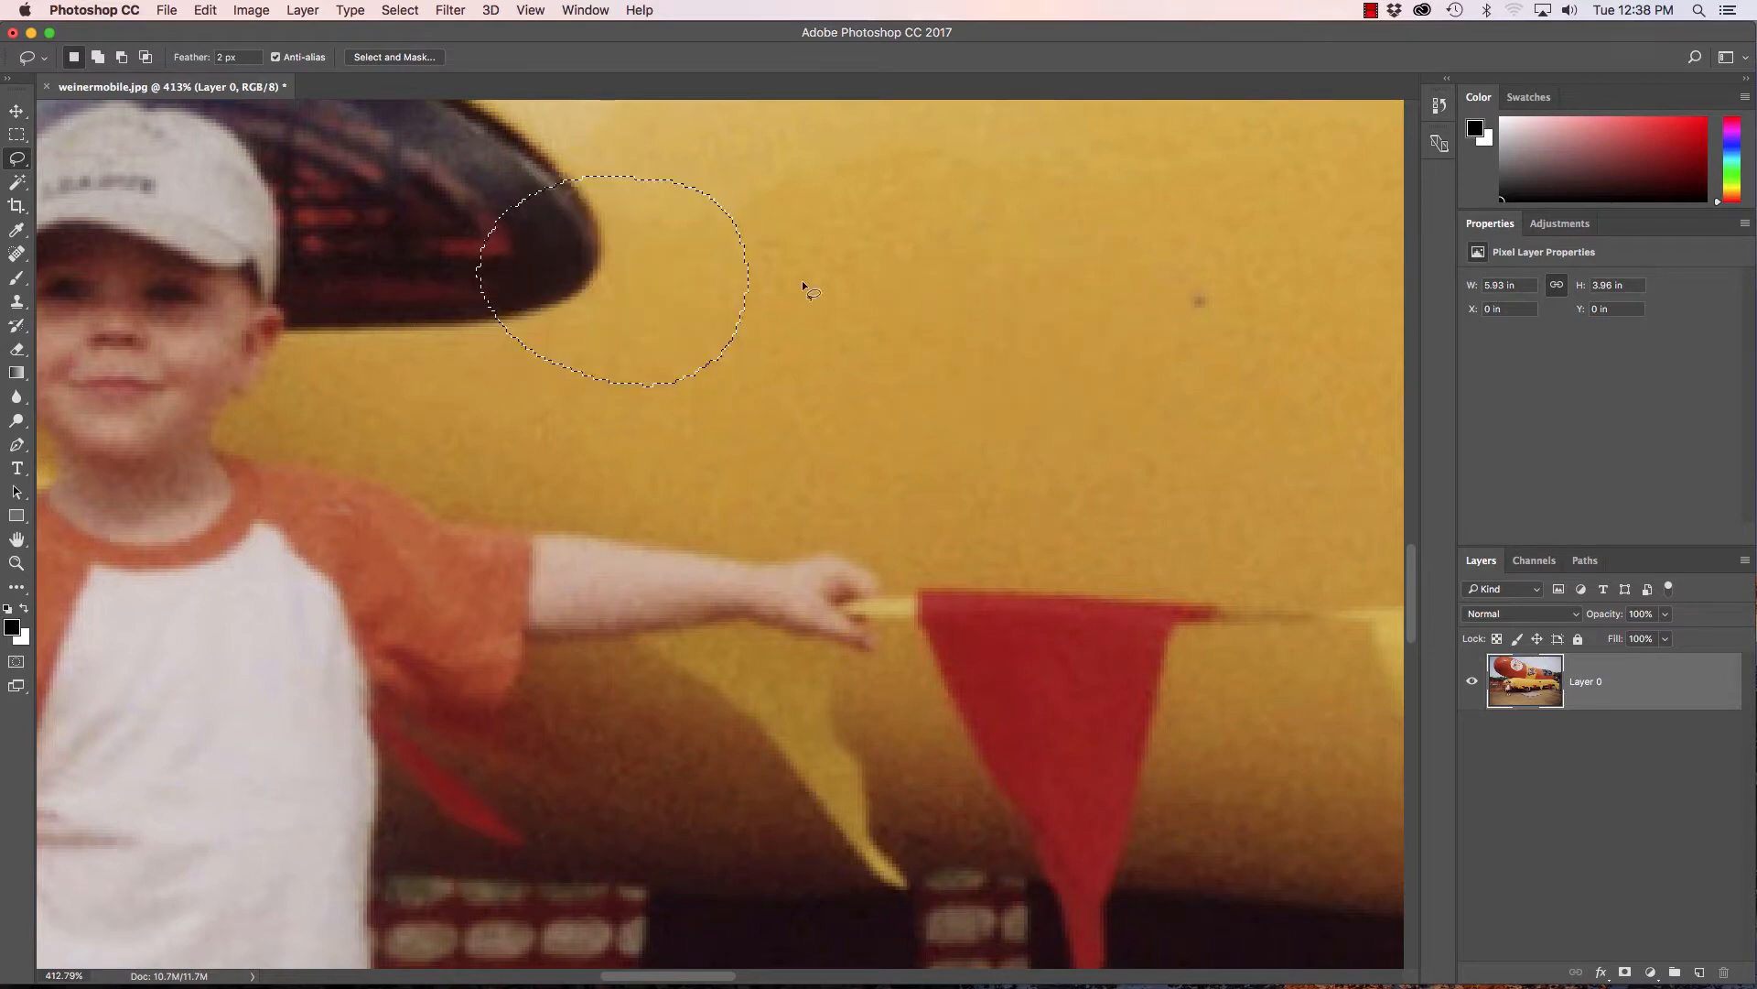
- Duplicate the selected headlight tip onto the plain yellow bodywork between the headlight and the dark speck, and deselect
left_click_drag(594, 256, 963, 302)
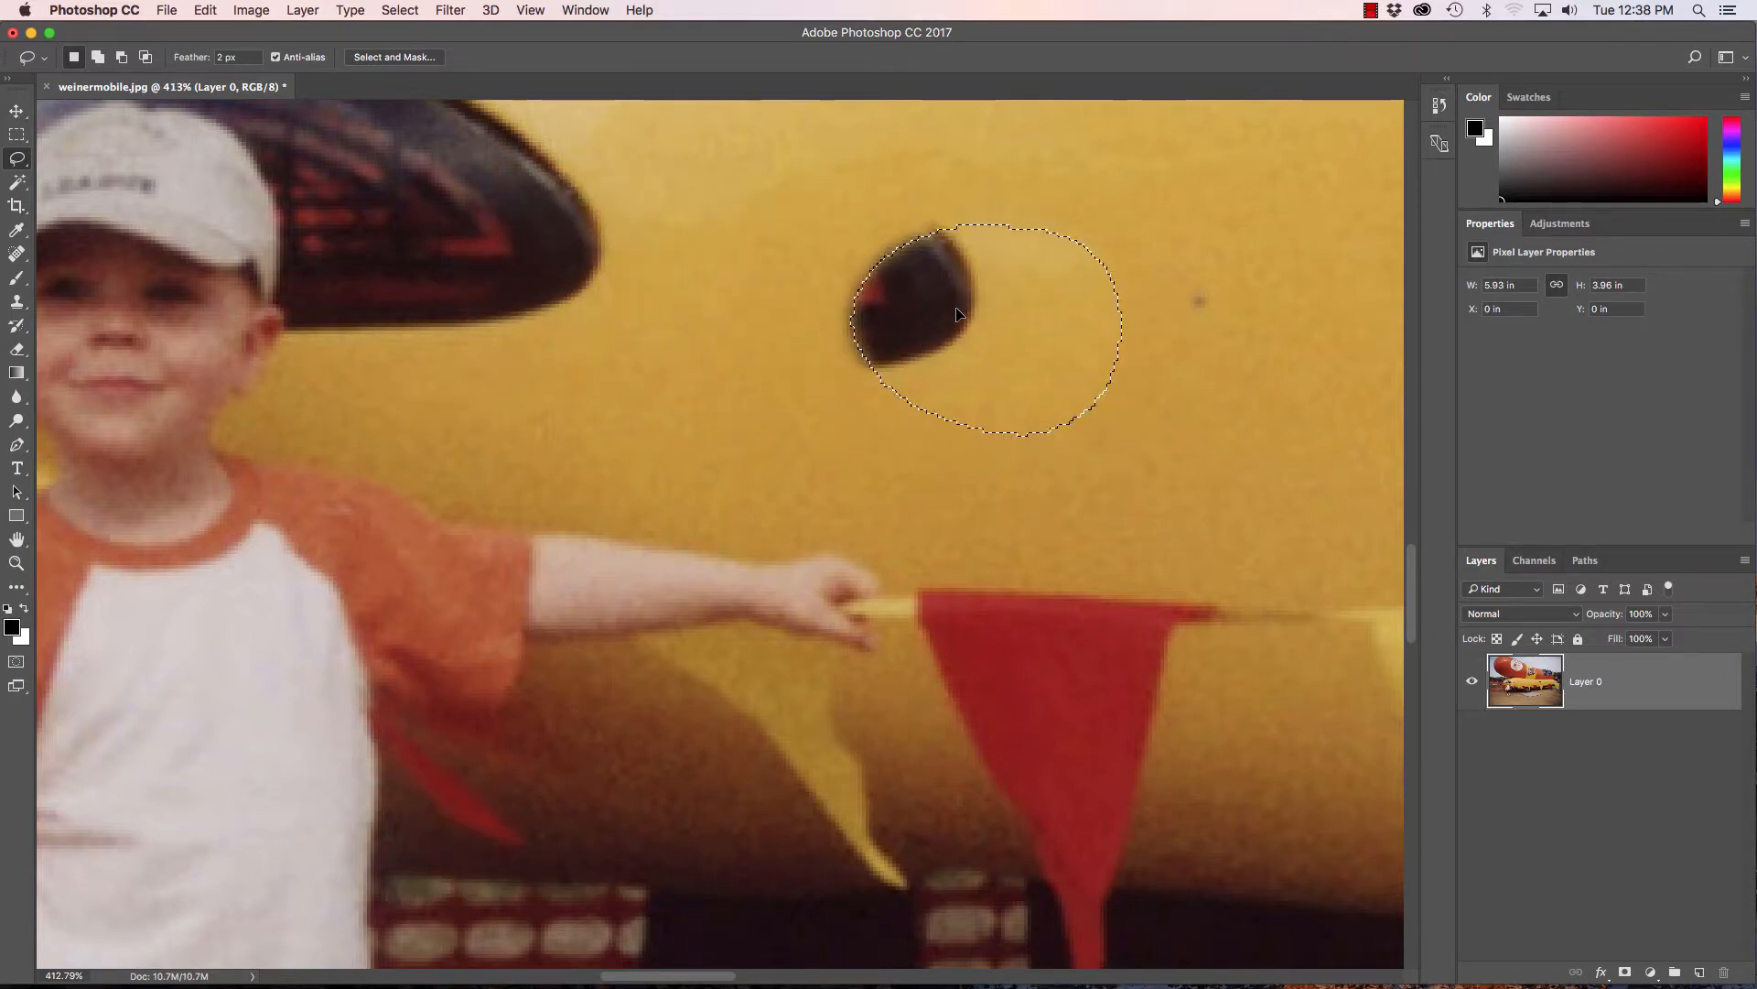
key("super+d")
right_click(18, 159)
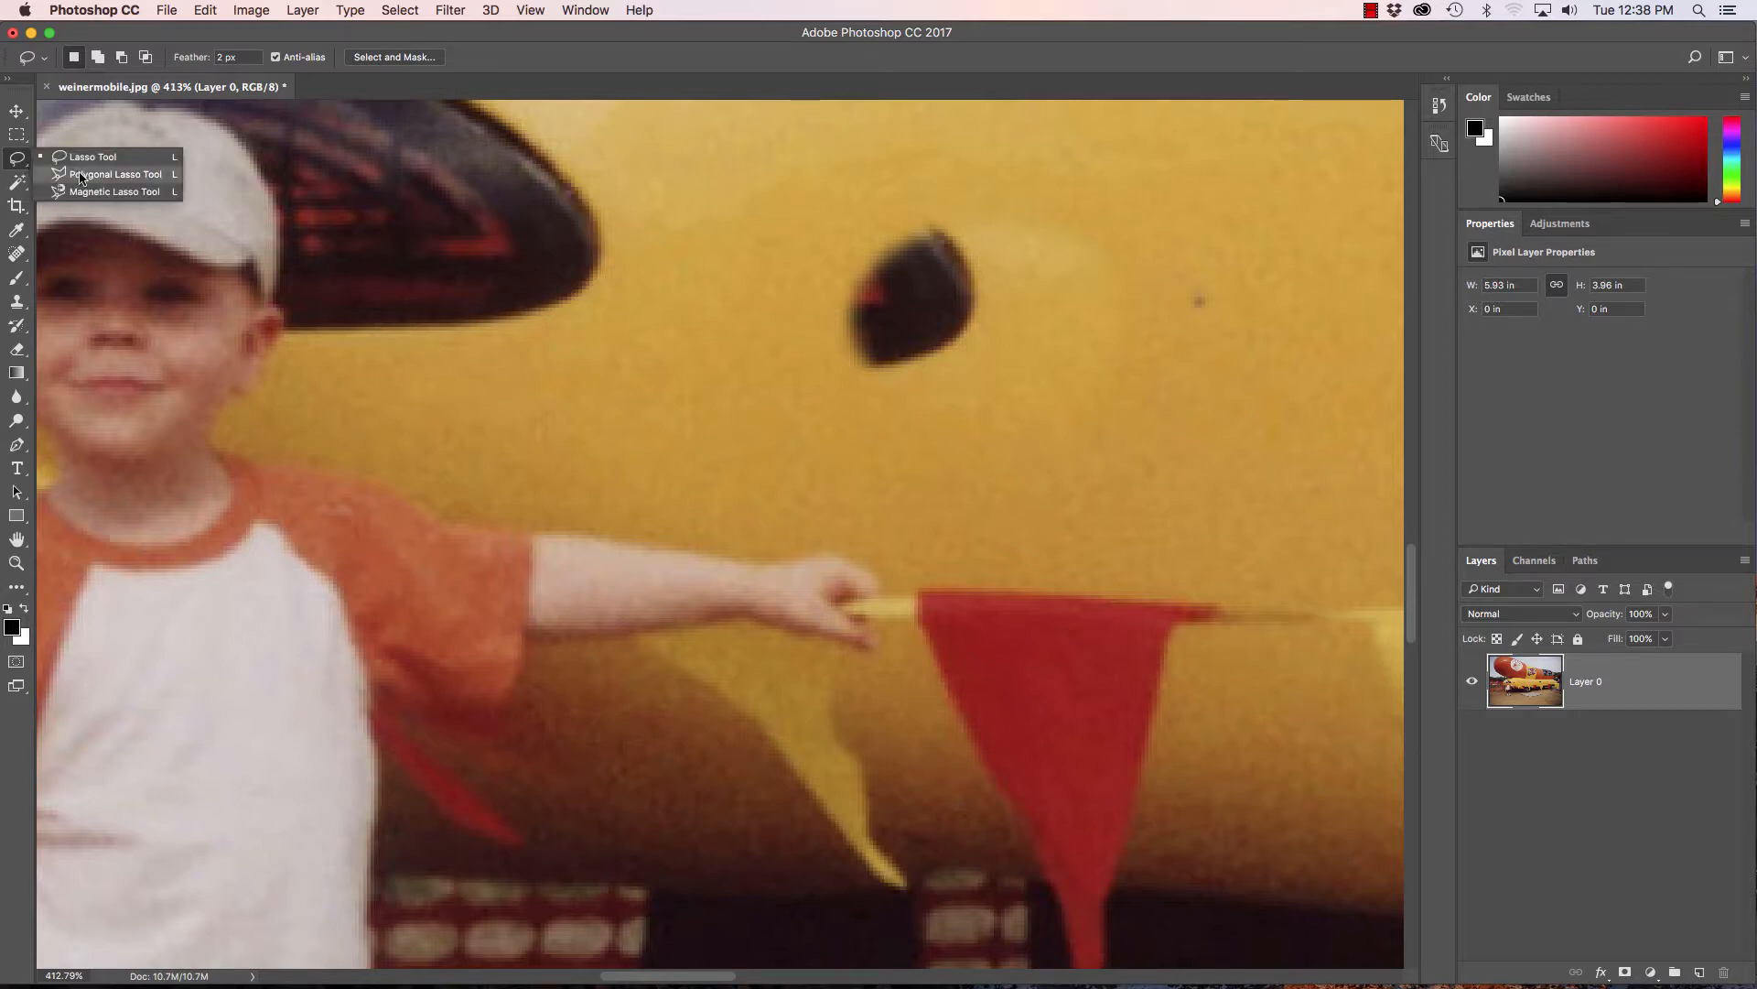
left_click(22, 159)
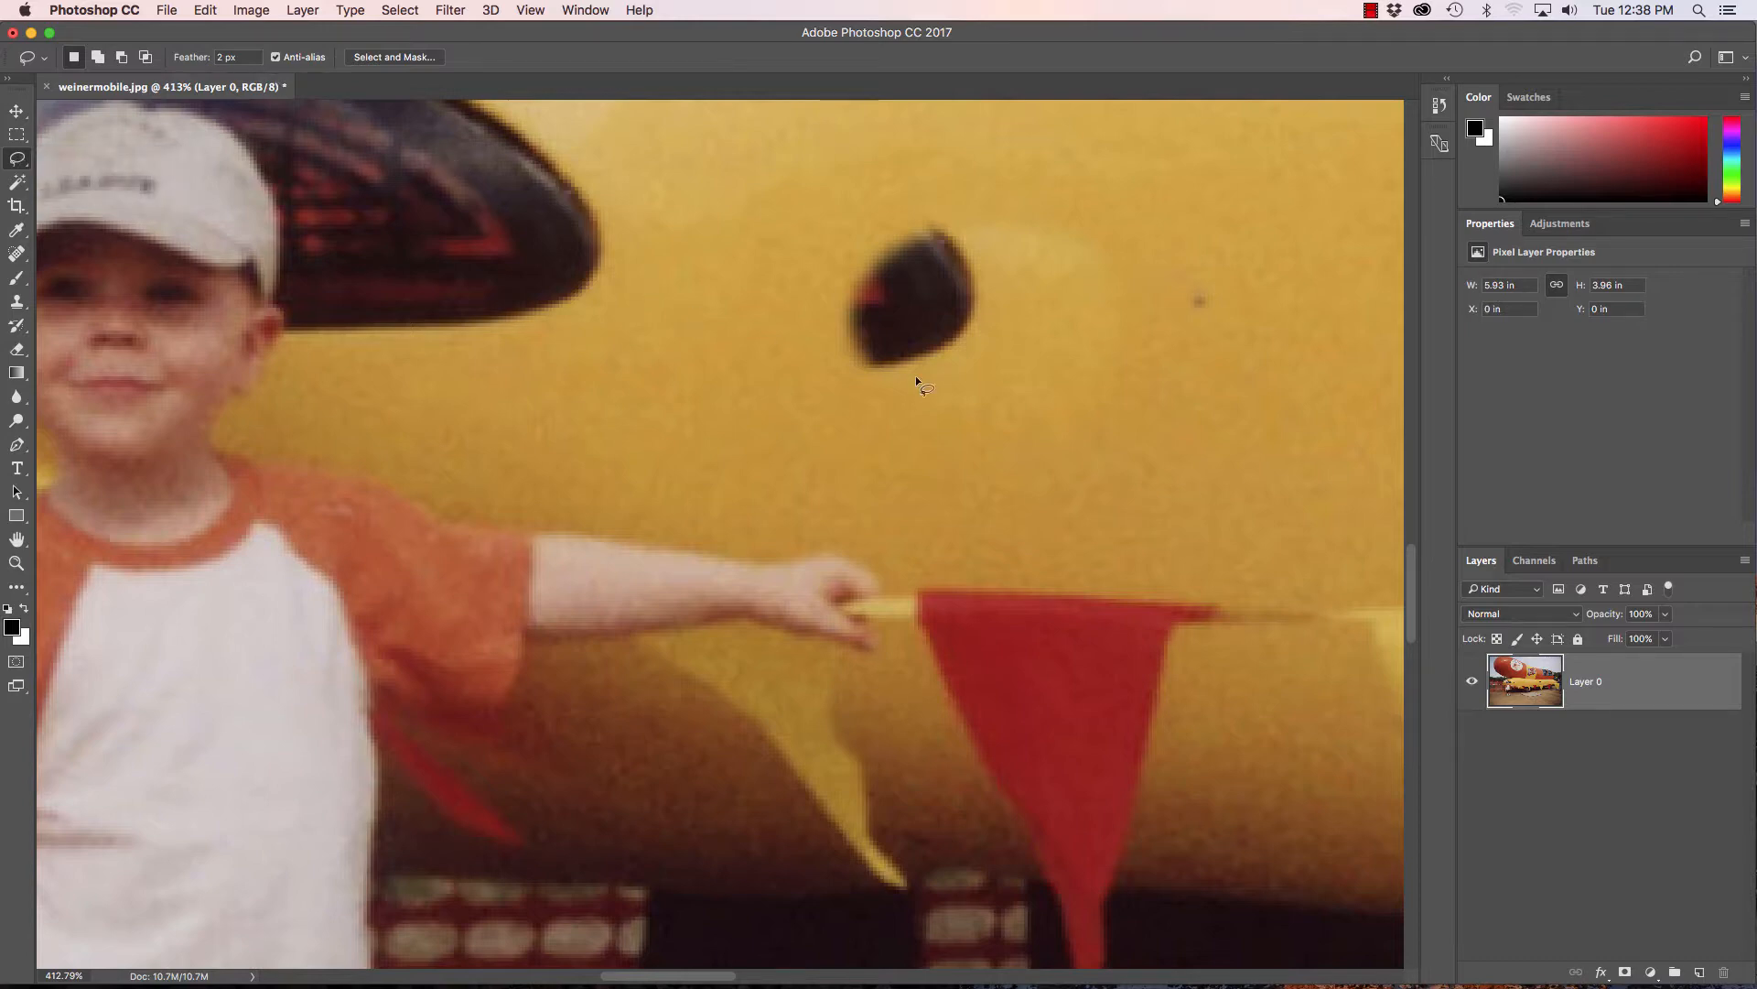
- Draw a trial lasso selection on the yellow bodywork above the flags and clear it
left_click_drag(1043, 517, 933, 350)
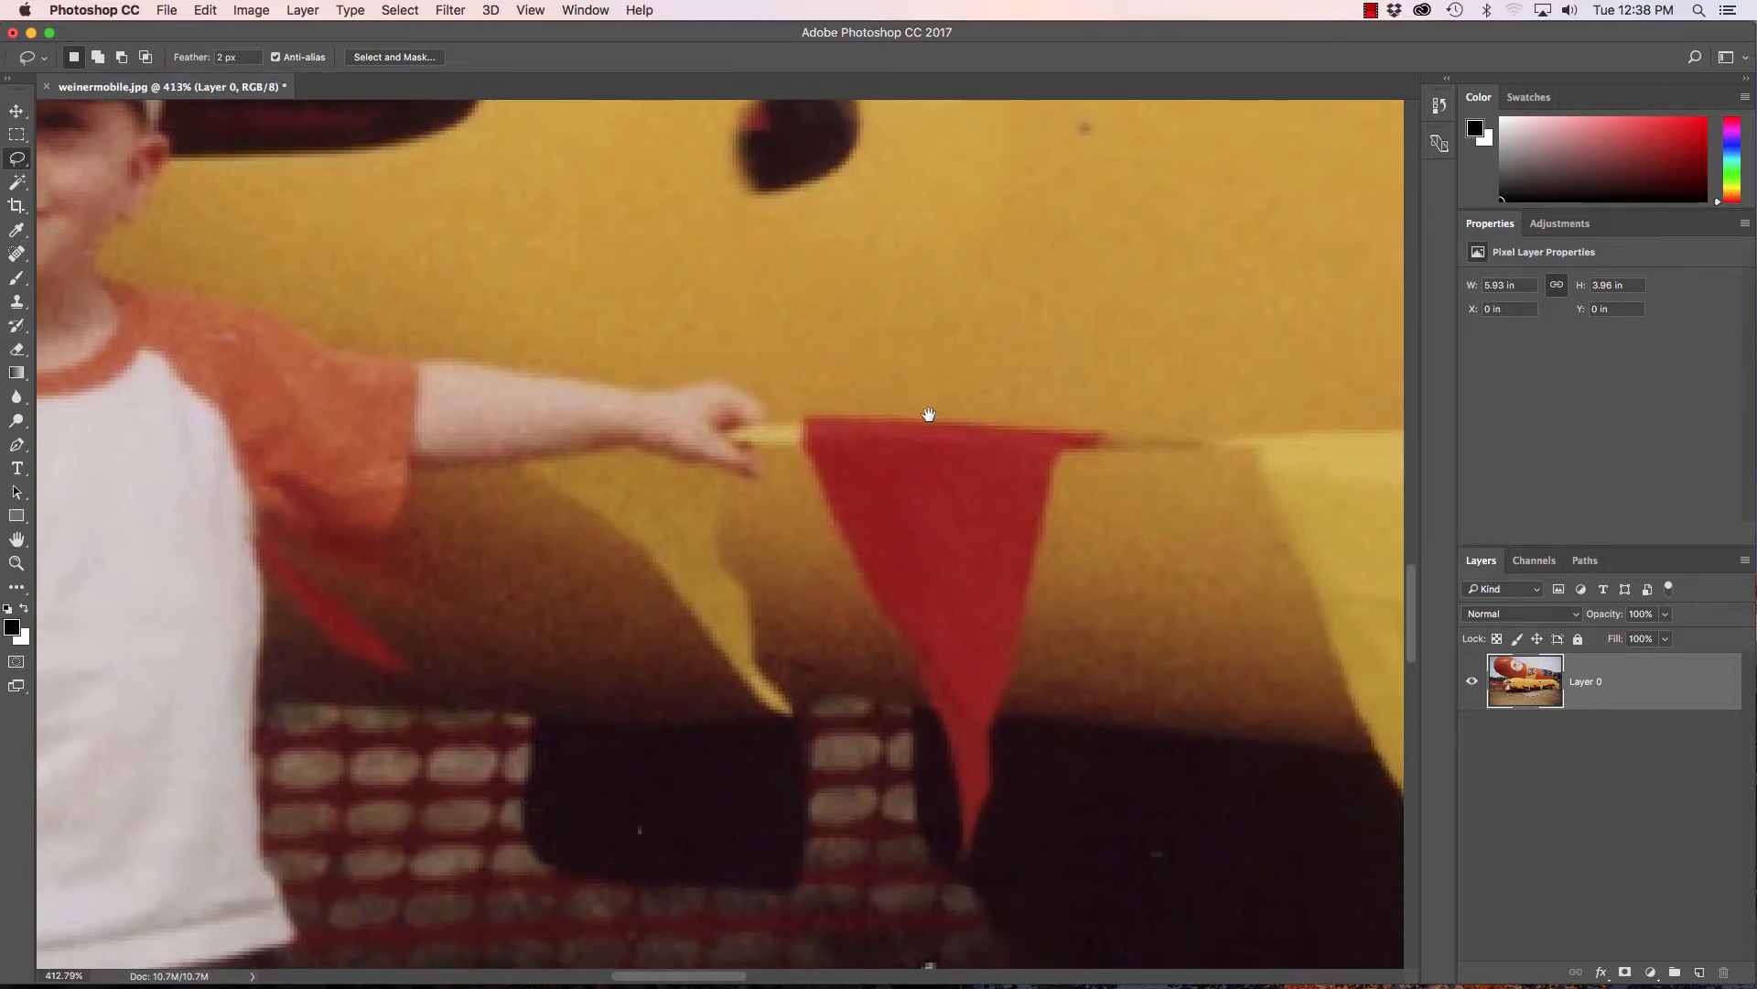
left_click_drag(955, 466, 808, 348)
left_click_drag(965, 344, 764, 472)
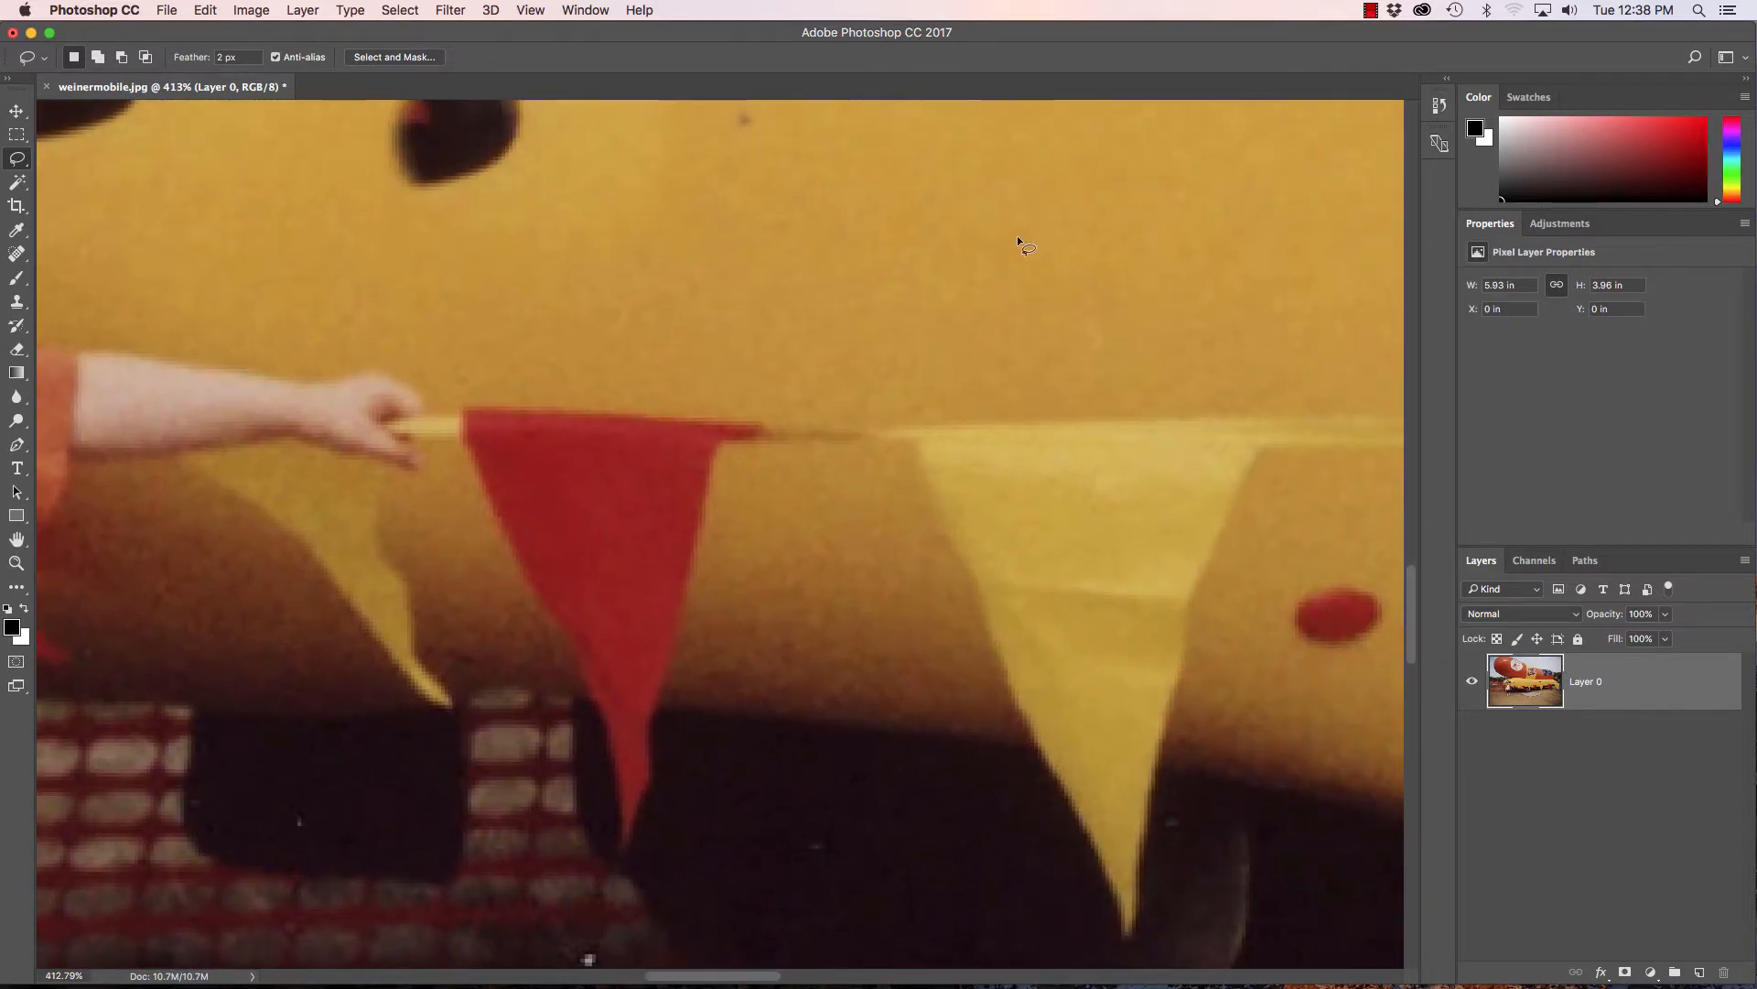
left_click_drag(1086, 144, 1039, 183)
left_click_drag(1069, 137, 1077, 140)
left_click(1013, 332)
- Draw a half-finished lasso curve on the yellow bodywork, let it close with a straight edge, and deselect
scroll(877, 284, "up", 6)
scroll(876, 284, "right", 5)
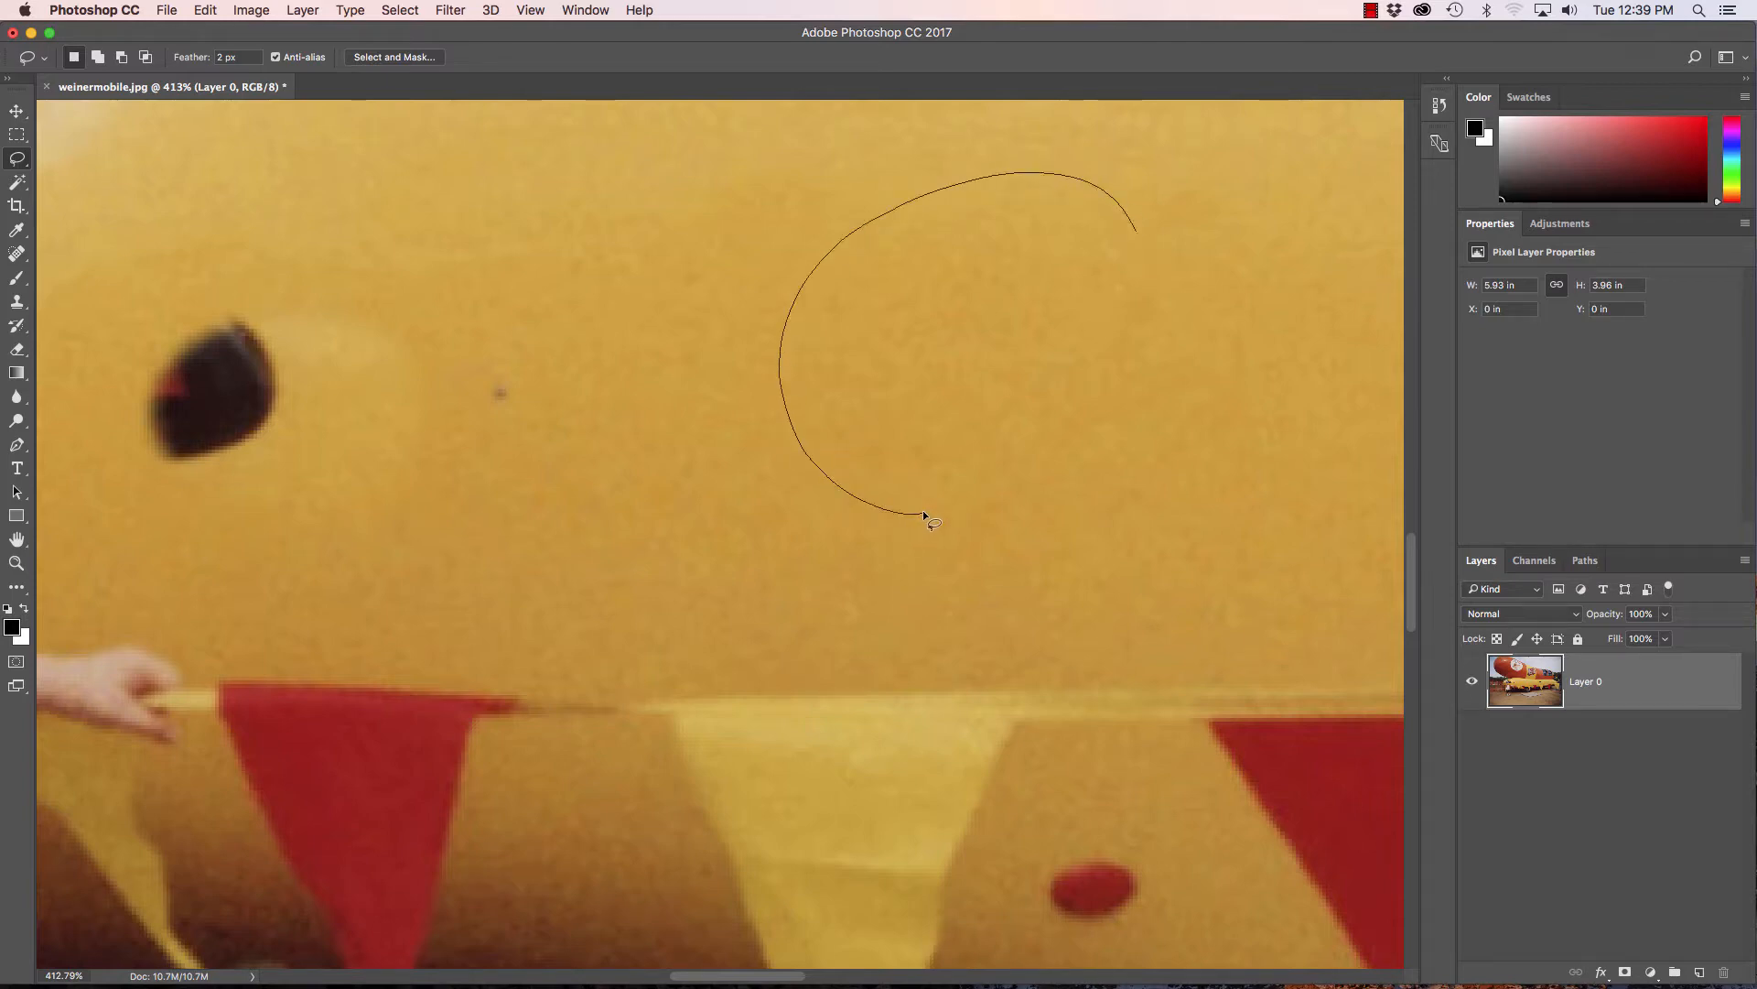
left_click_drag(923, 509, 1118, 282)
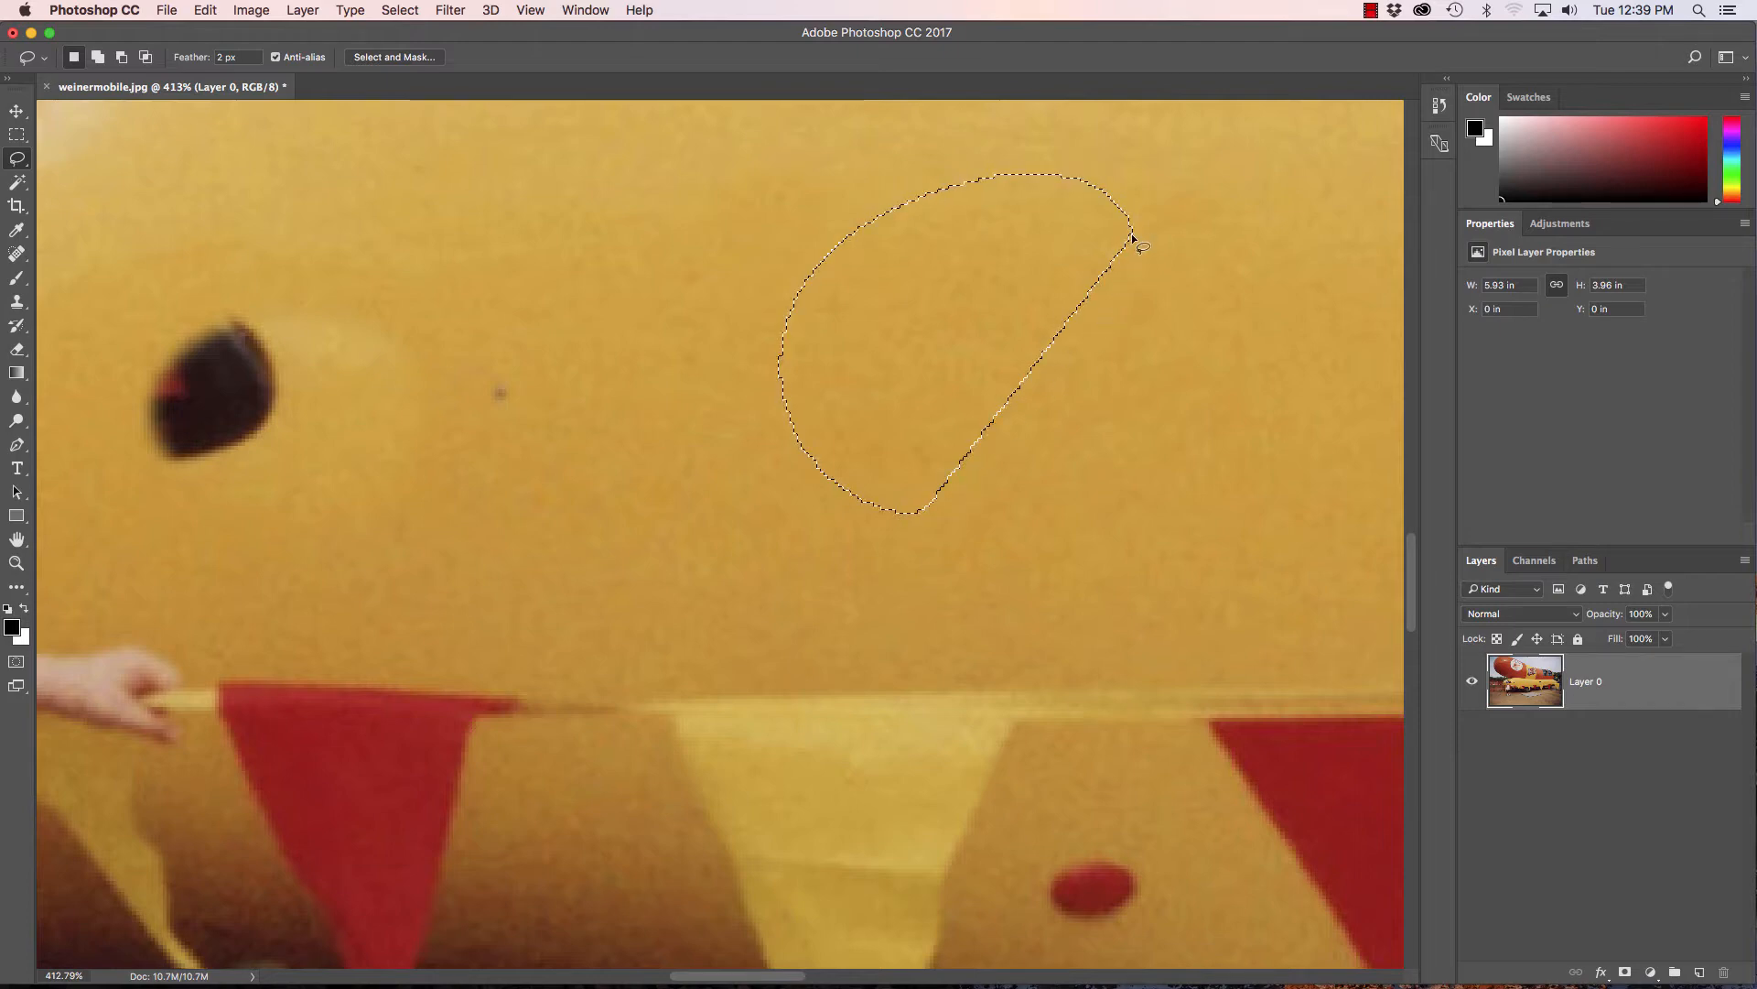
left_click(1026, 509)
scroll(870, 302, "down", 6)
scroll(871, 302, "left", 6)
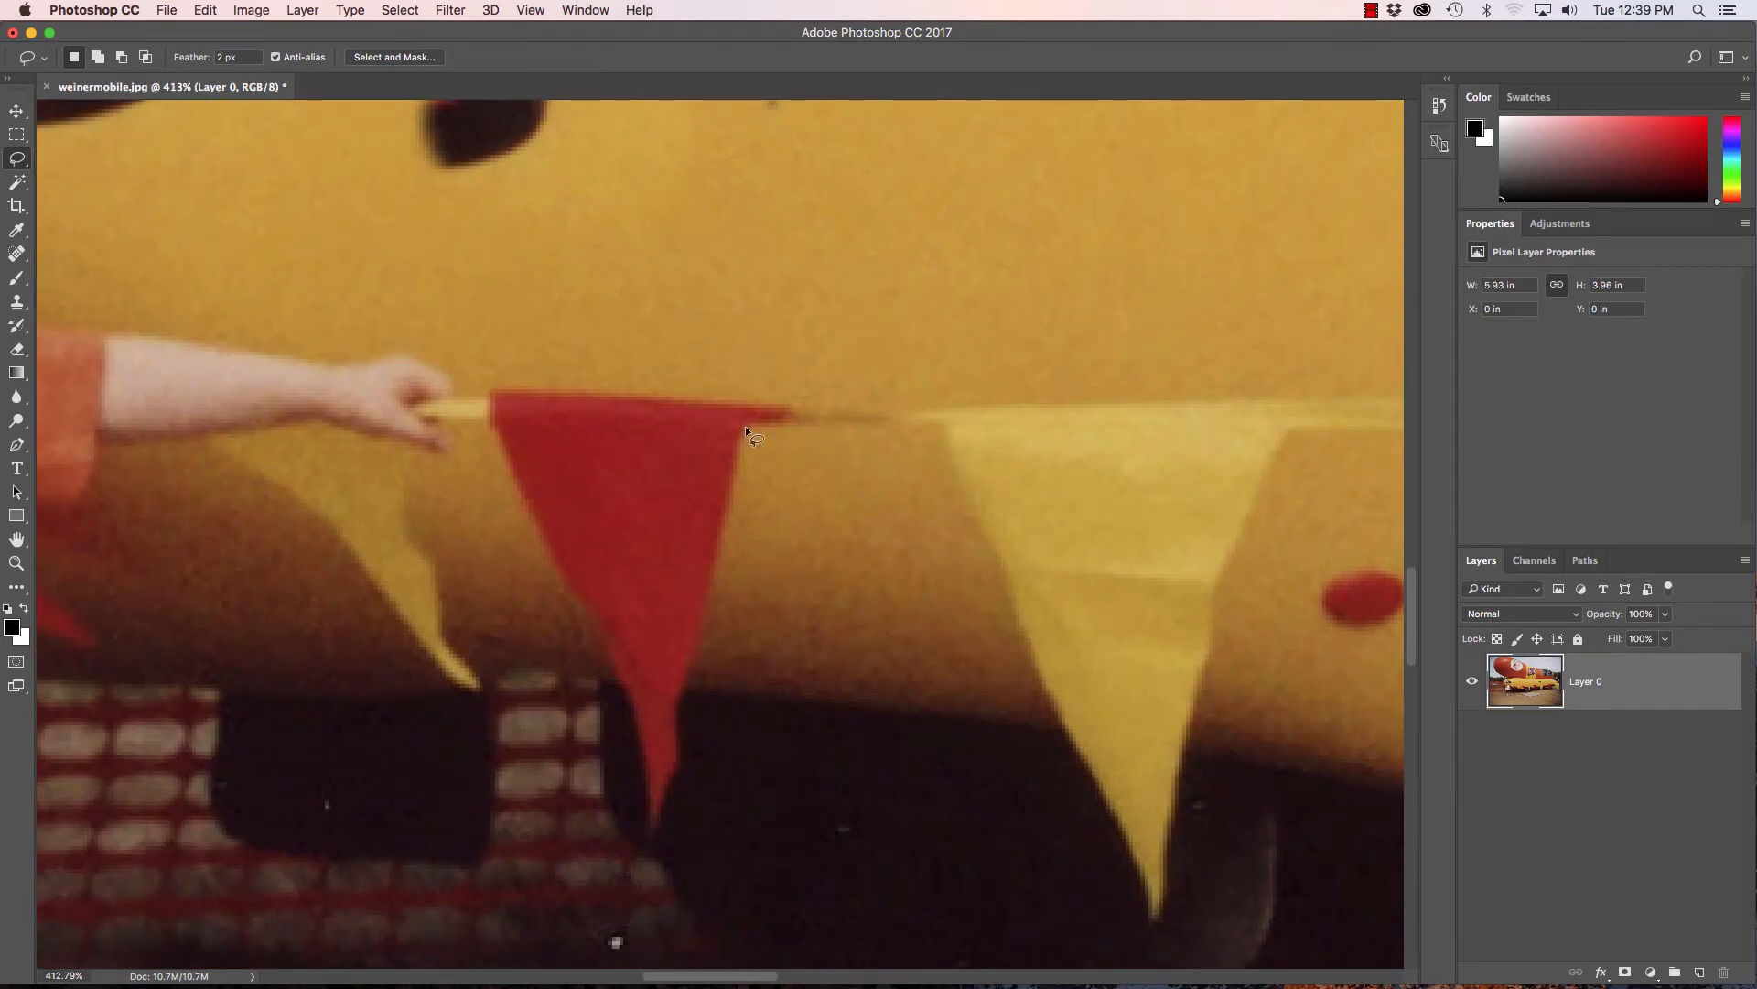
- Draw a trial lasso selection shaped like a tall oval over the upper edge and one side of the red flag
mouse_move(623, 617)
left_mouse_down()
mouse_move(667, 650)
mouse_move(711, 626)
mouse_move(738, 469)
left_mouse_up()
left_click_drag(693, 550, 898, 523)
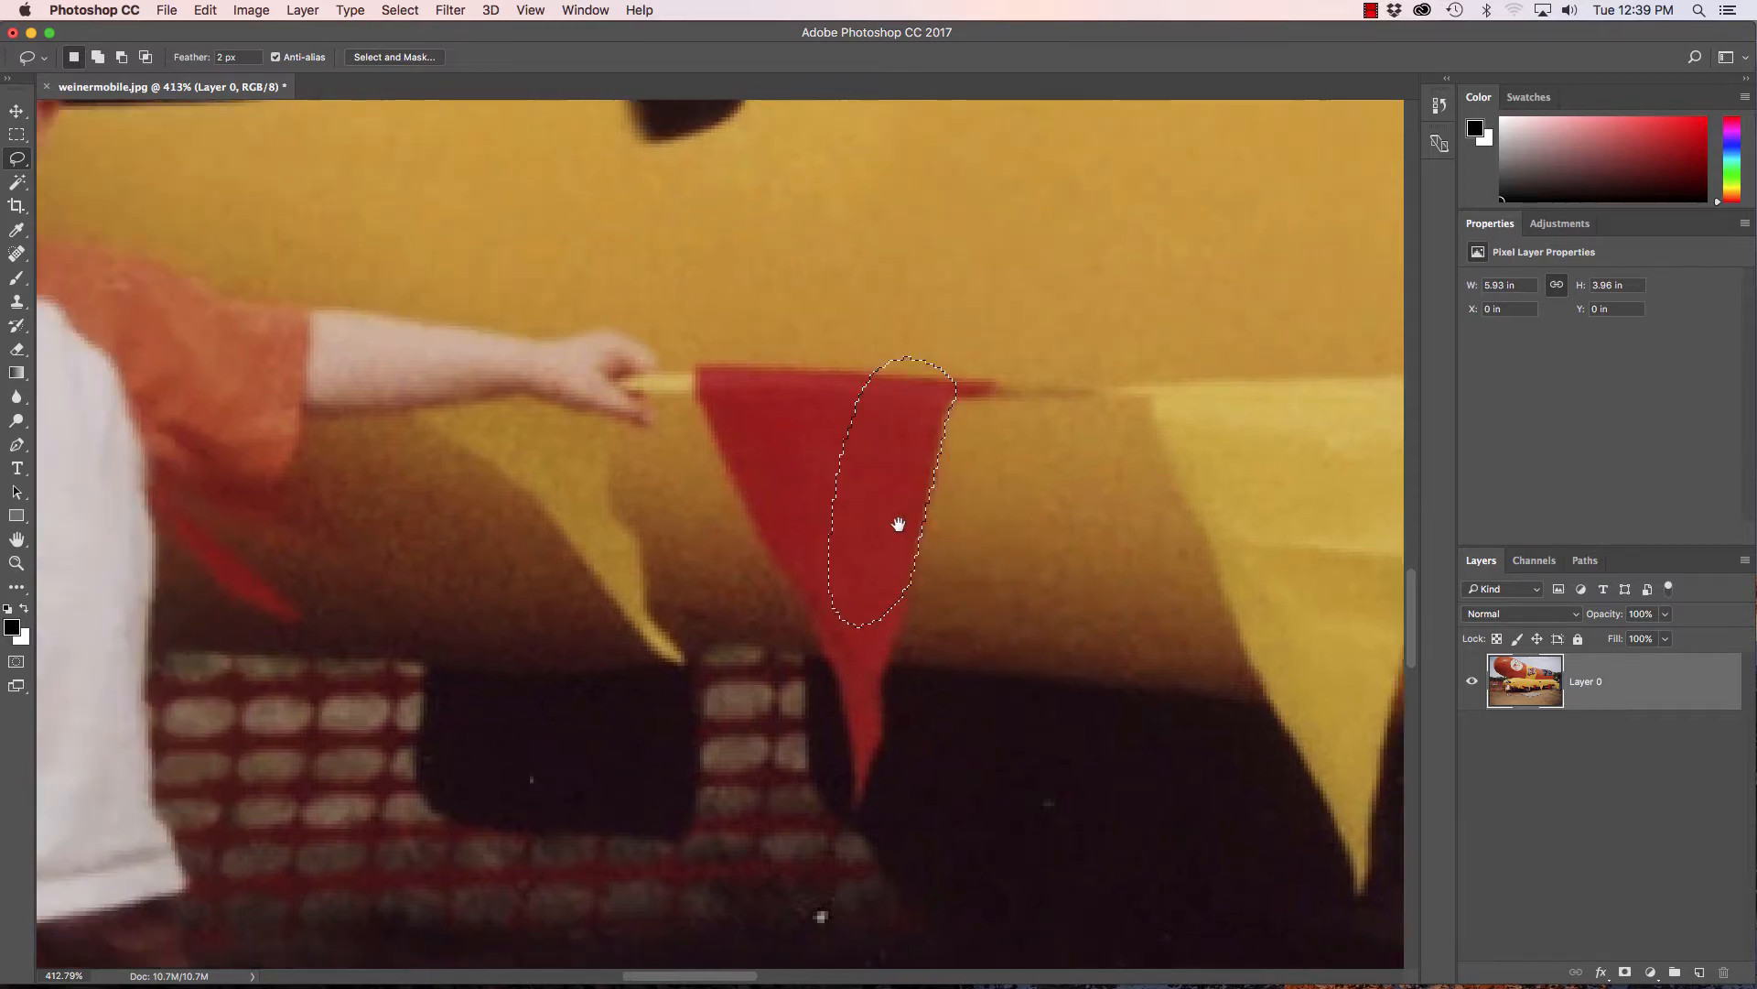
left_click_drag(513, 508, 1031, 549)
left_click_drag(714, 503, 984, 467)
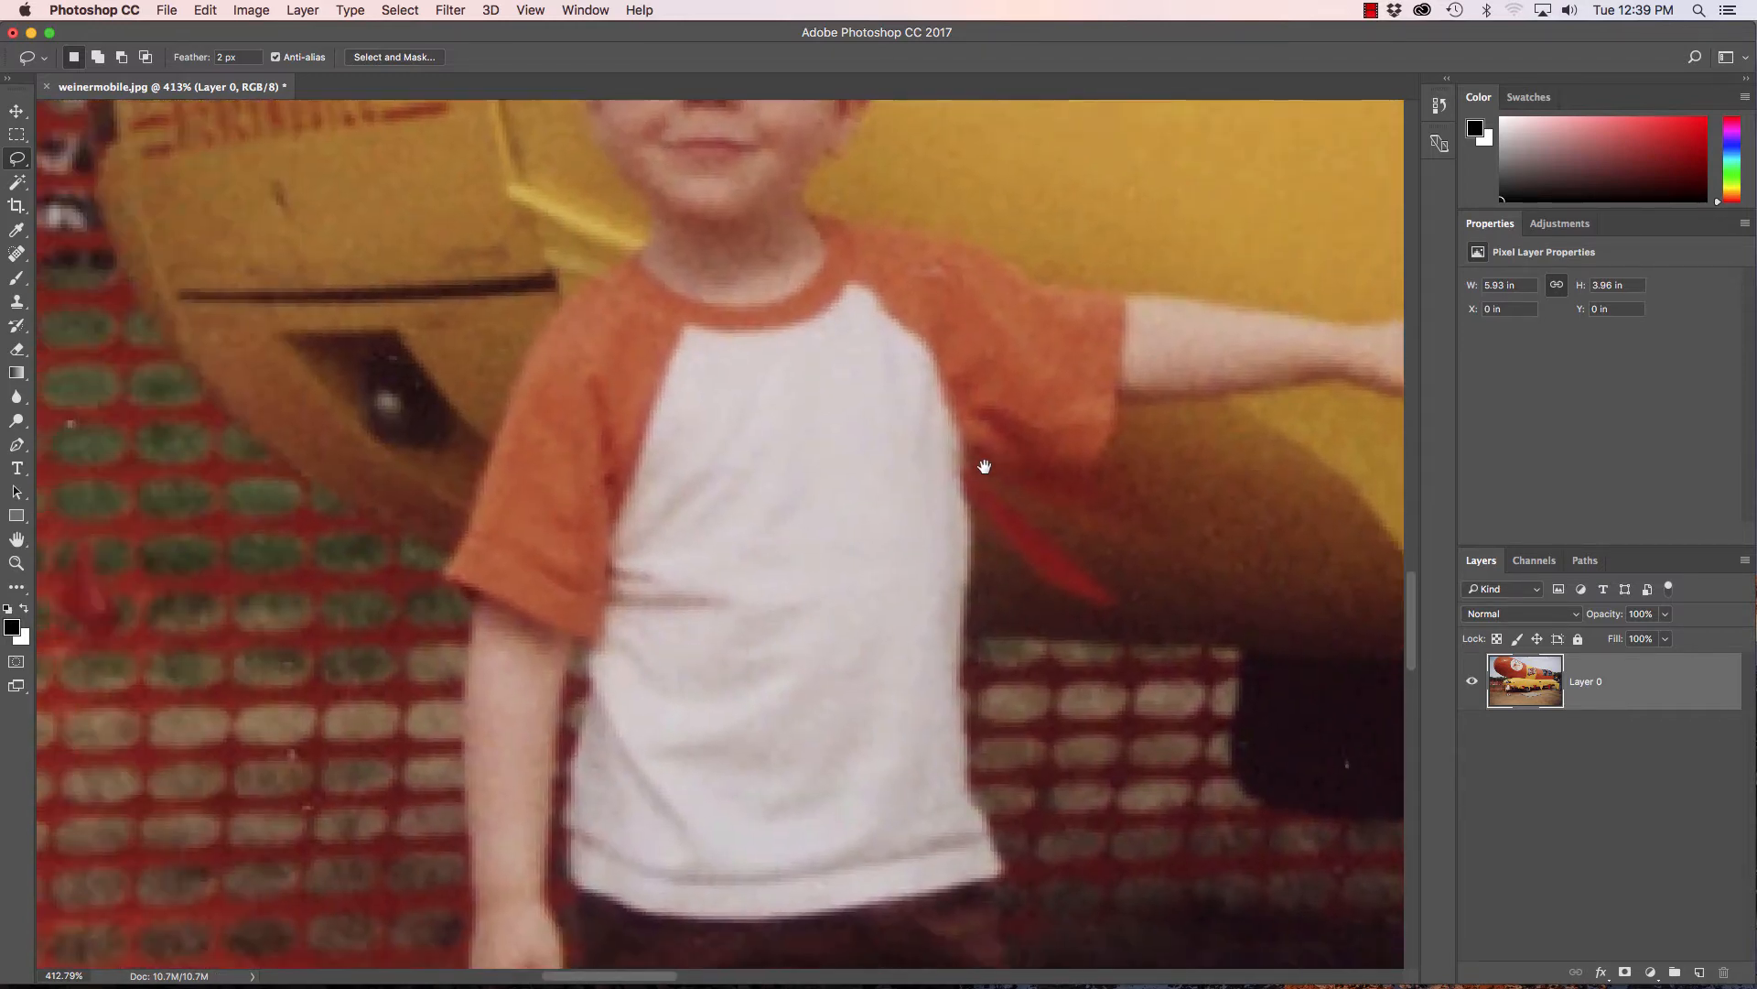
left_click_drag(667, 550, 864, 361)
left_click_drag(695, 408, 838, 513)
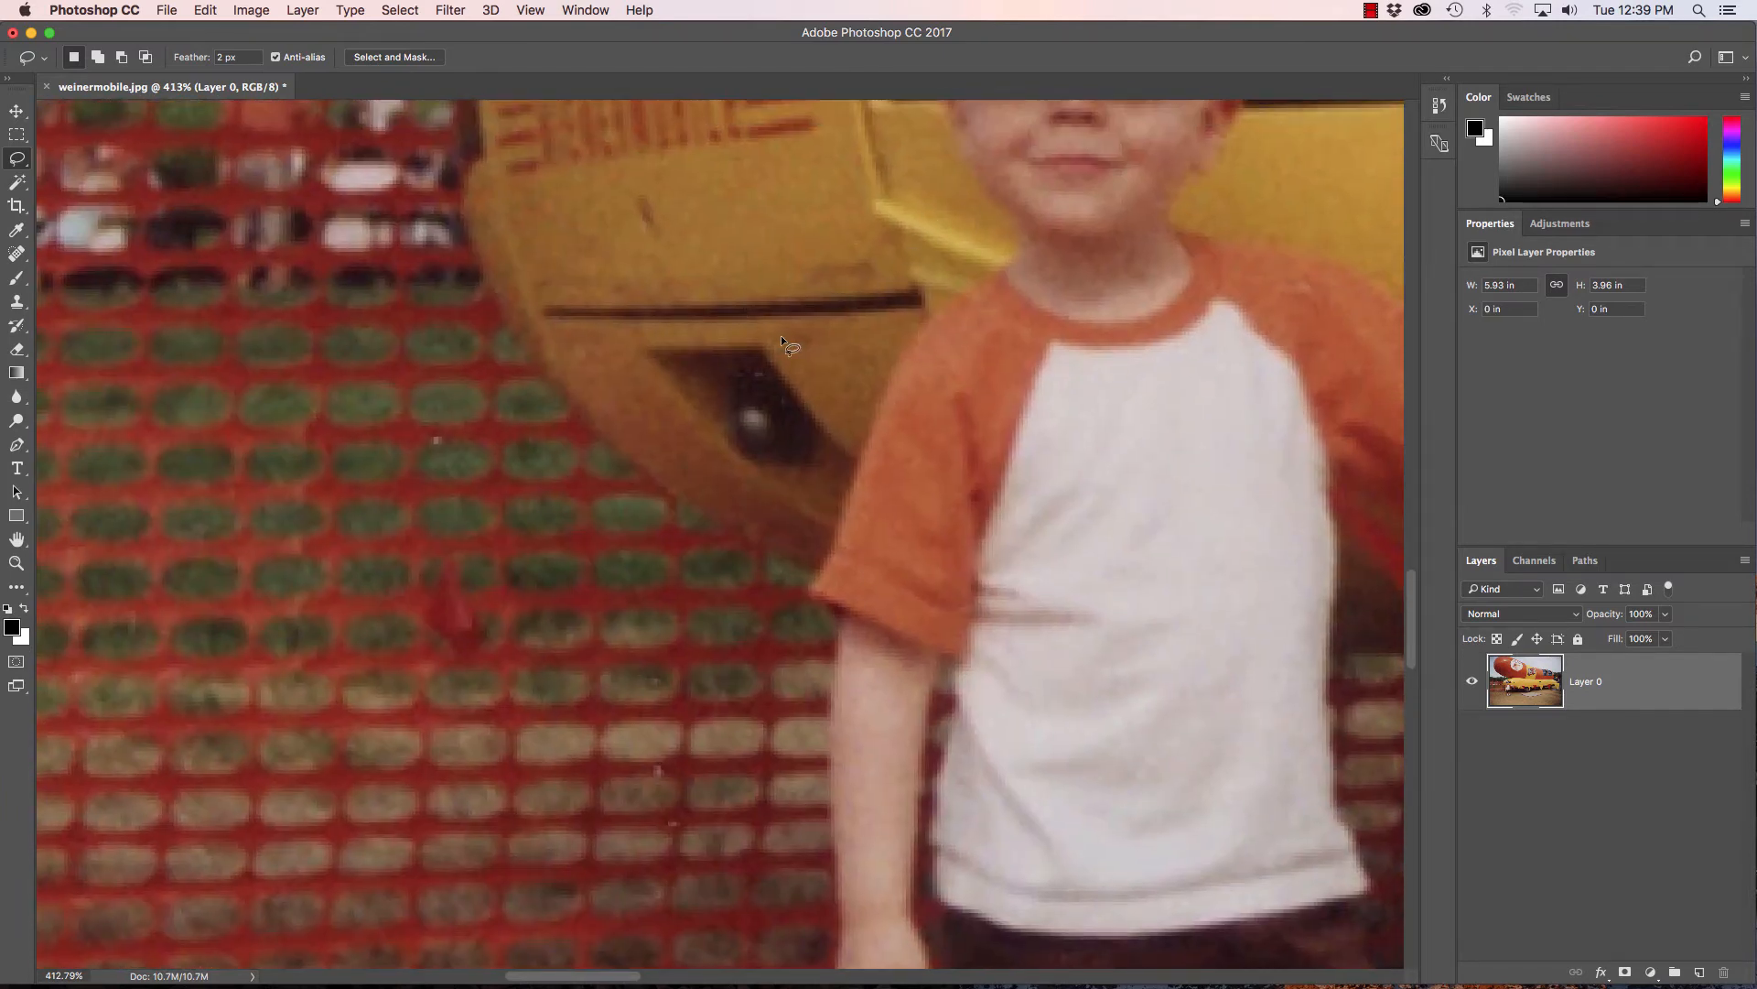
left_click_drag(961, 266, 687, 425)
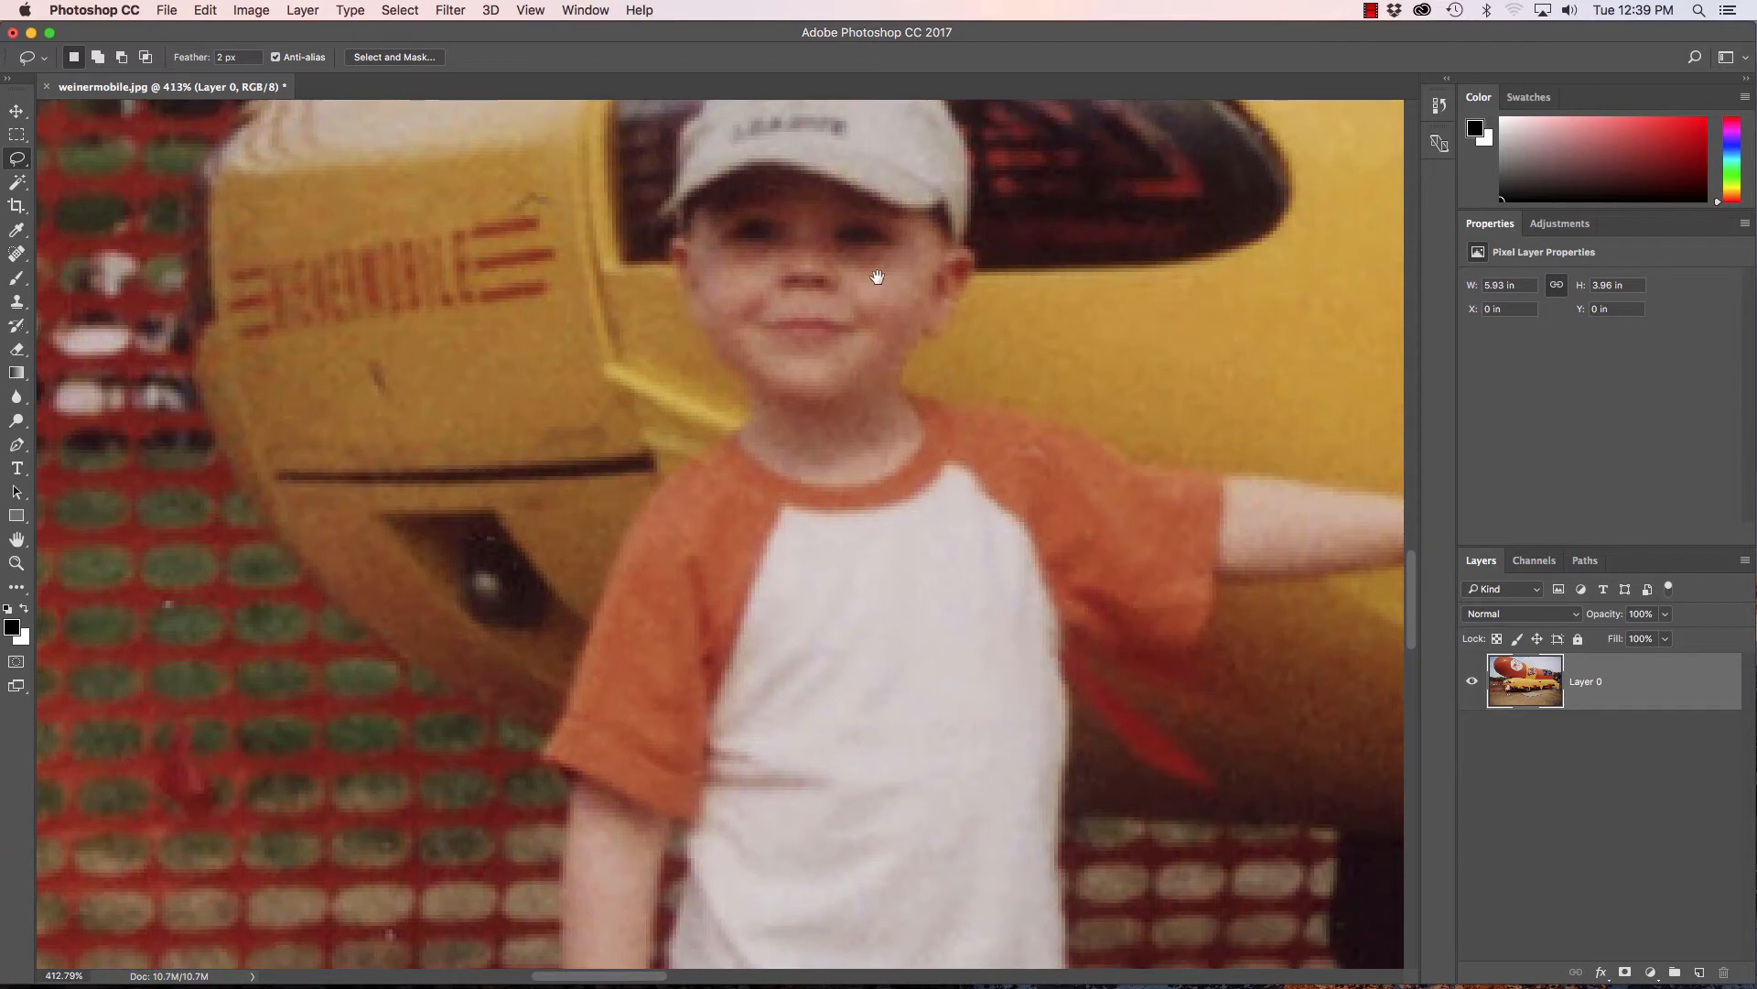
mouse_move(877, 277)
left_mouse_down()
mouse_move(755, 275)
mouse_move(622, 476)
left_mouse_up()
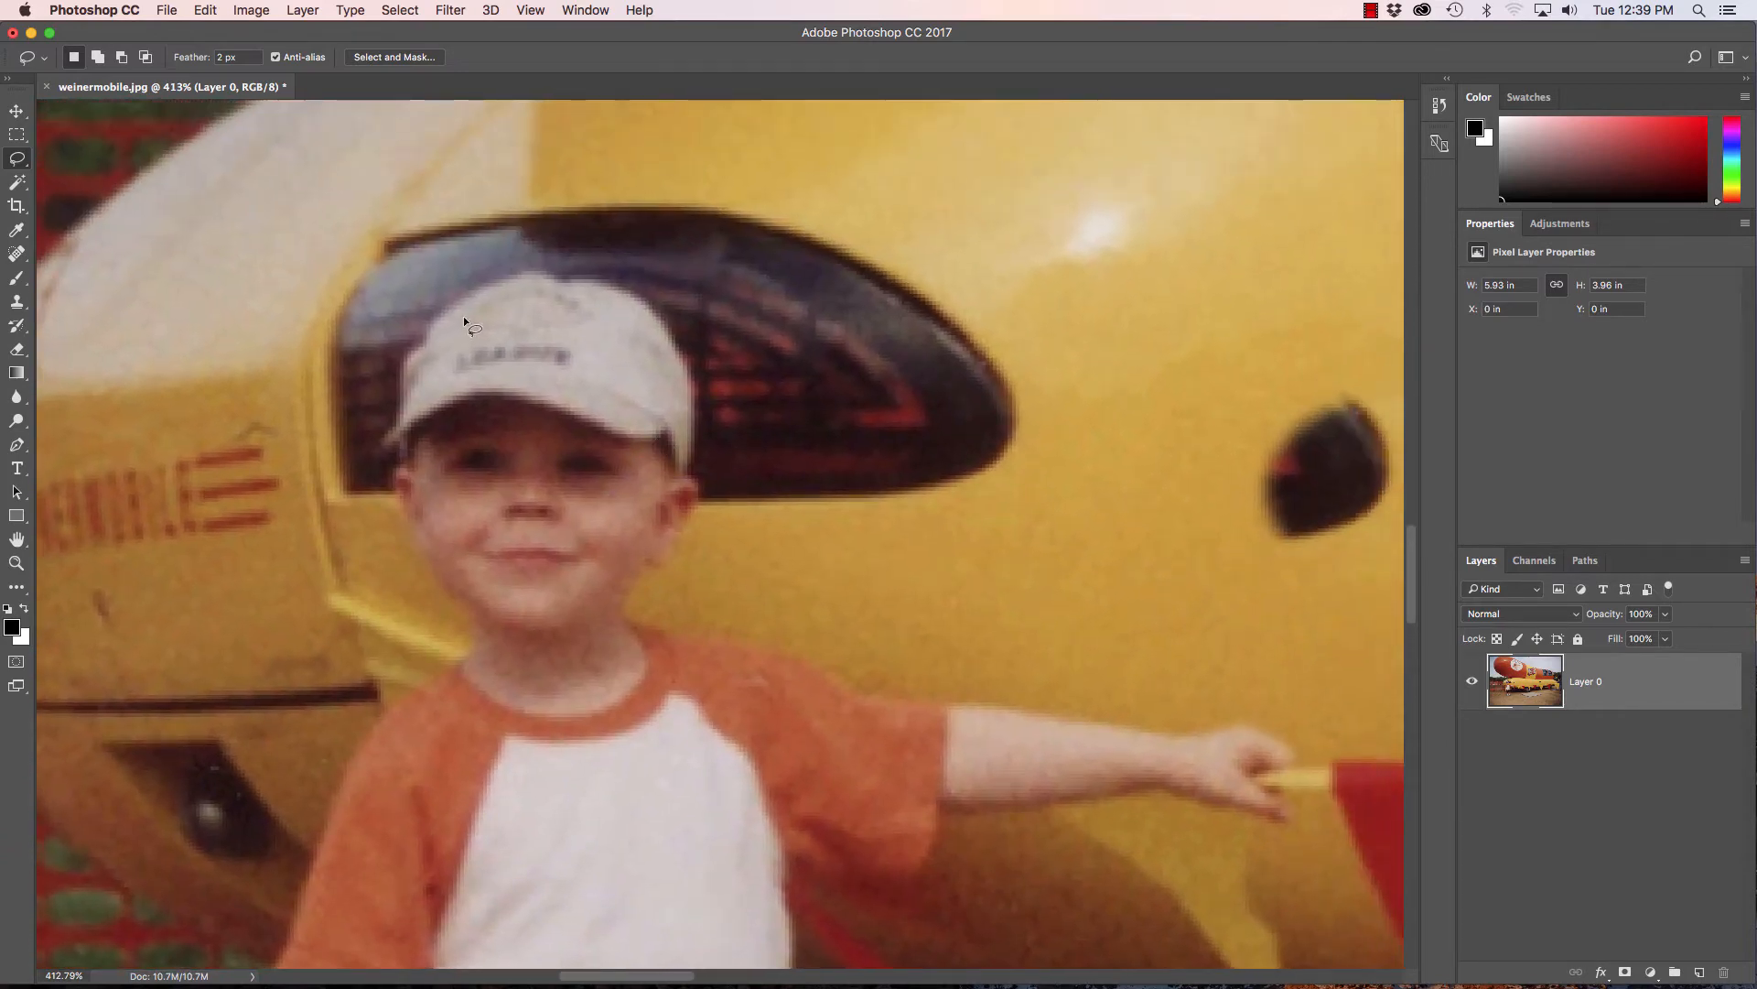
- Switch to the Polygonal Lasso tool and clear the selection on the red flag
left_click(25, 165)
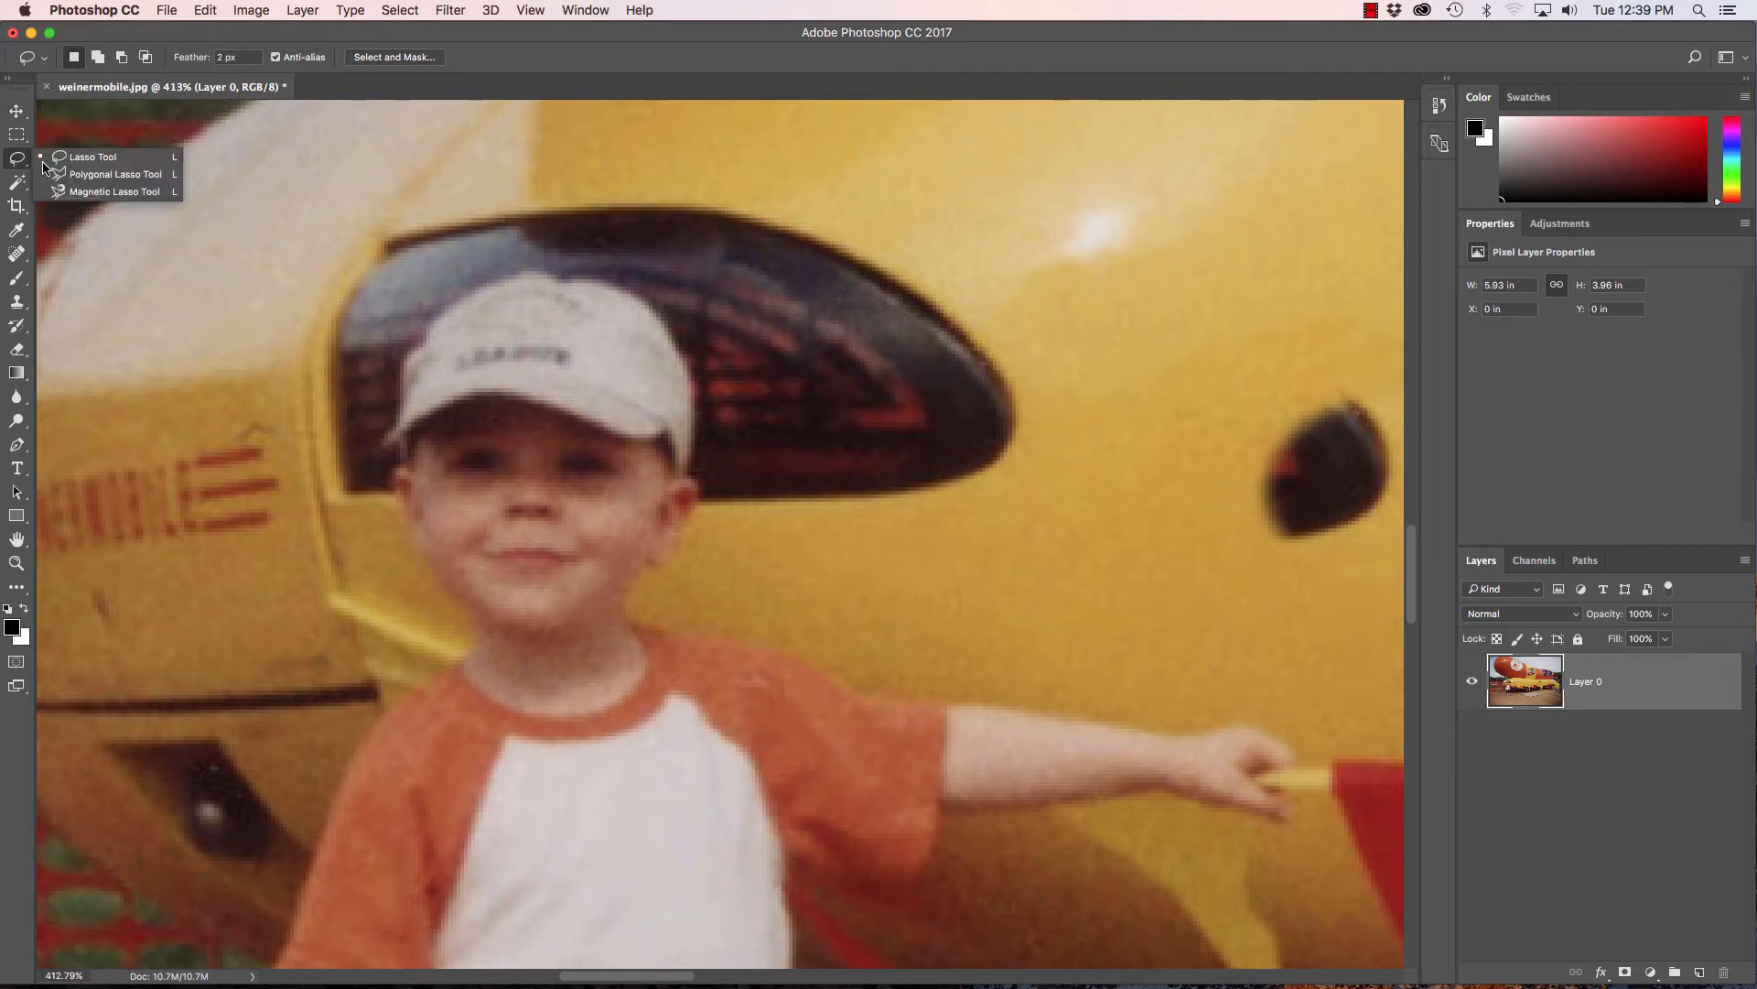
left_click(95, 177)
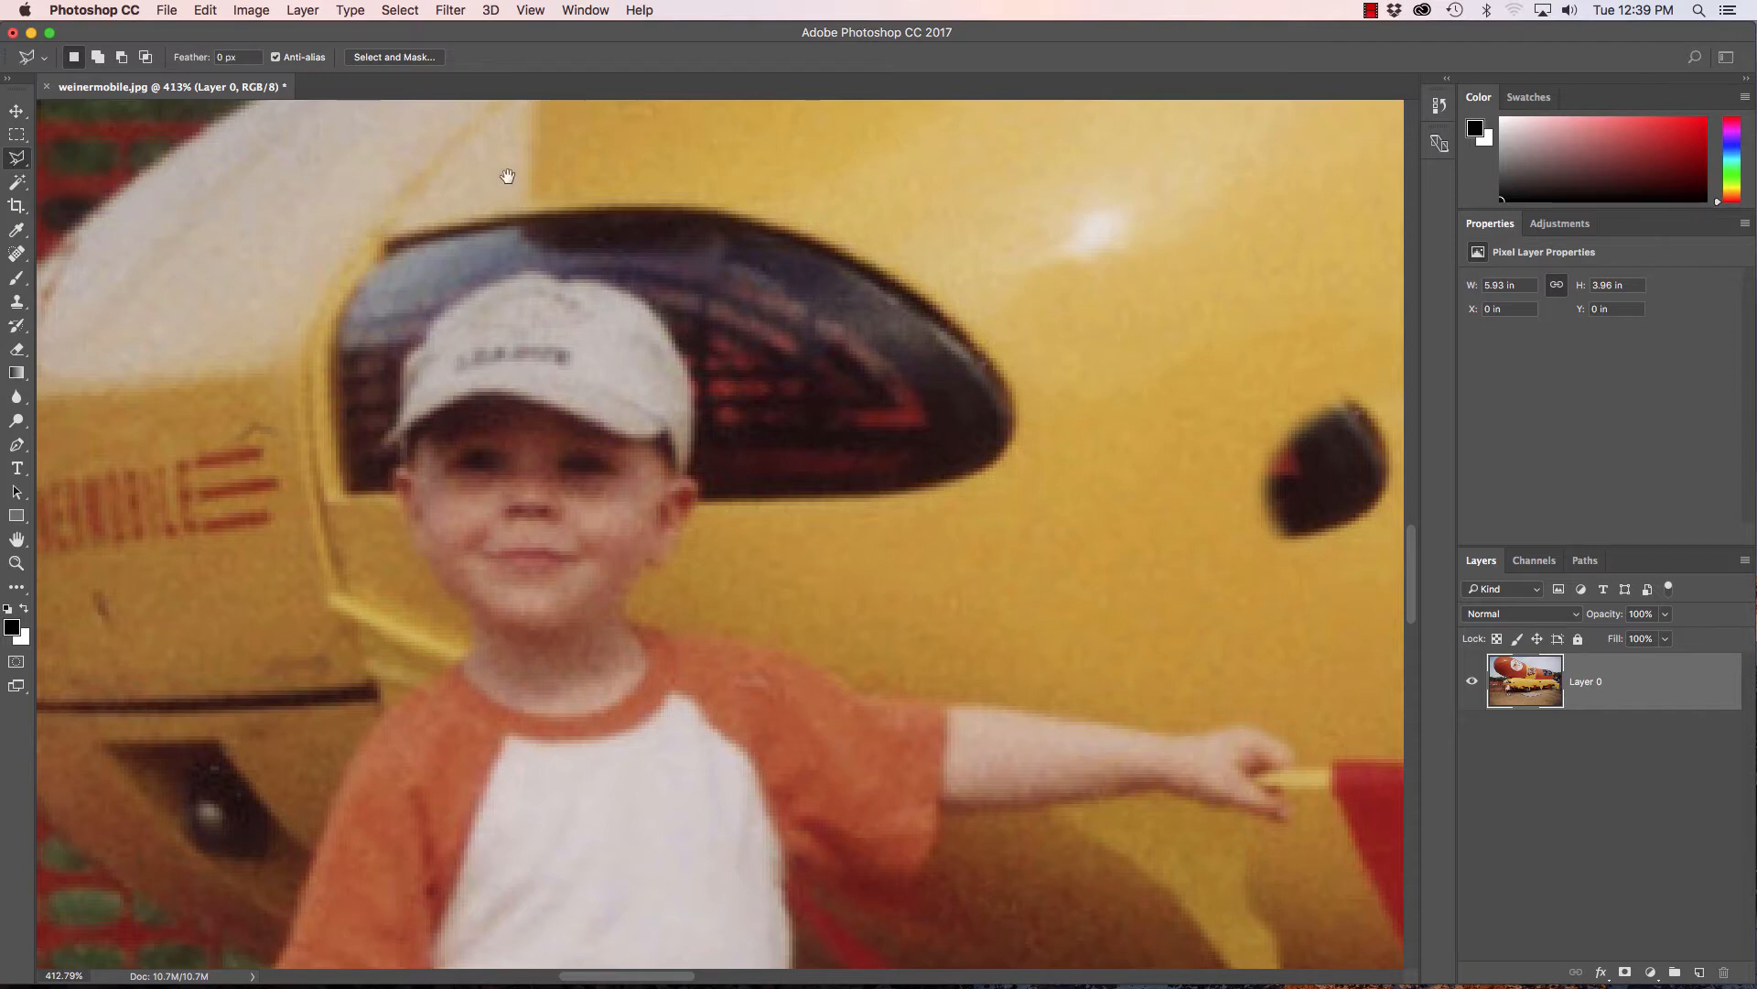
left_click_drag(1028, 356, 321, 459)
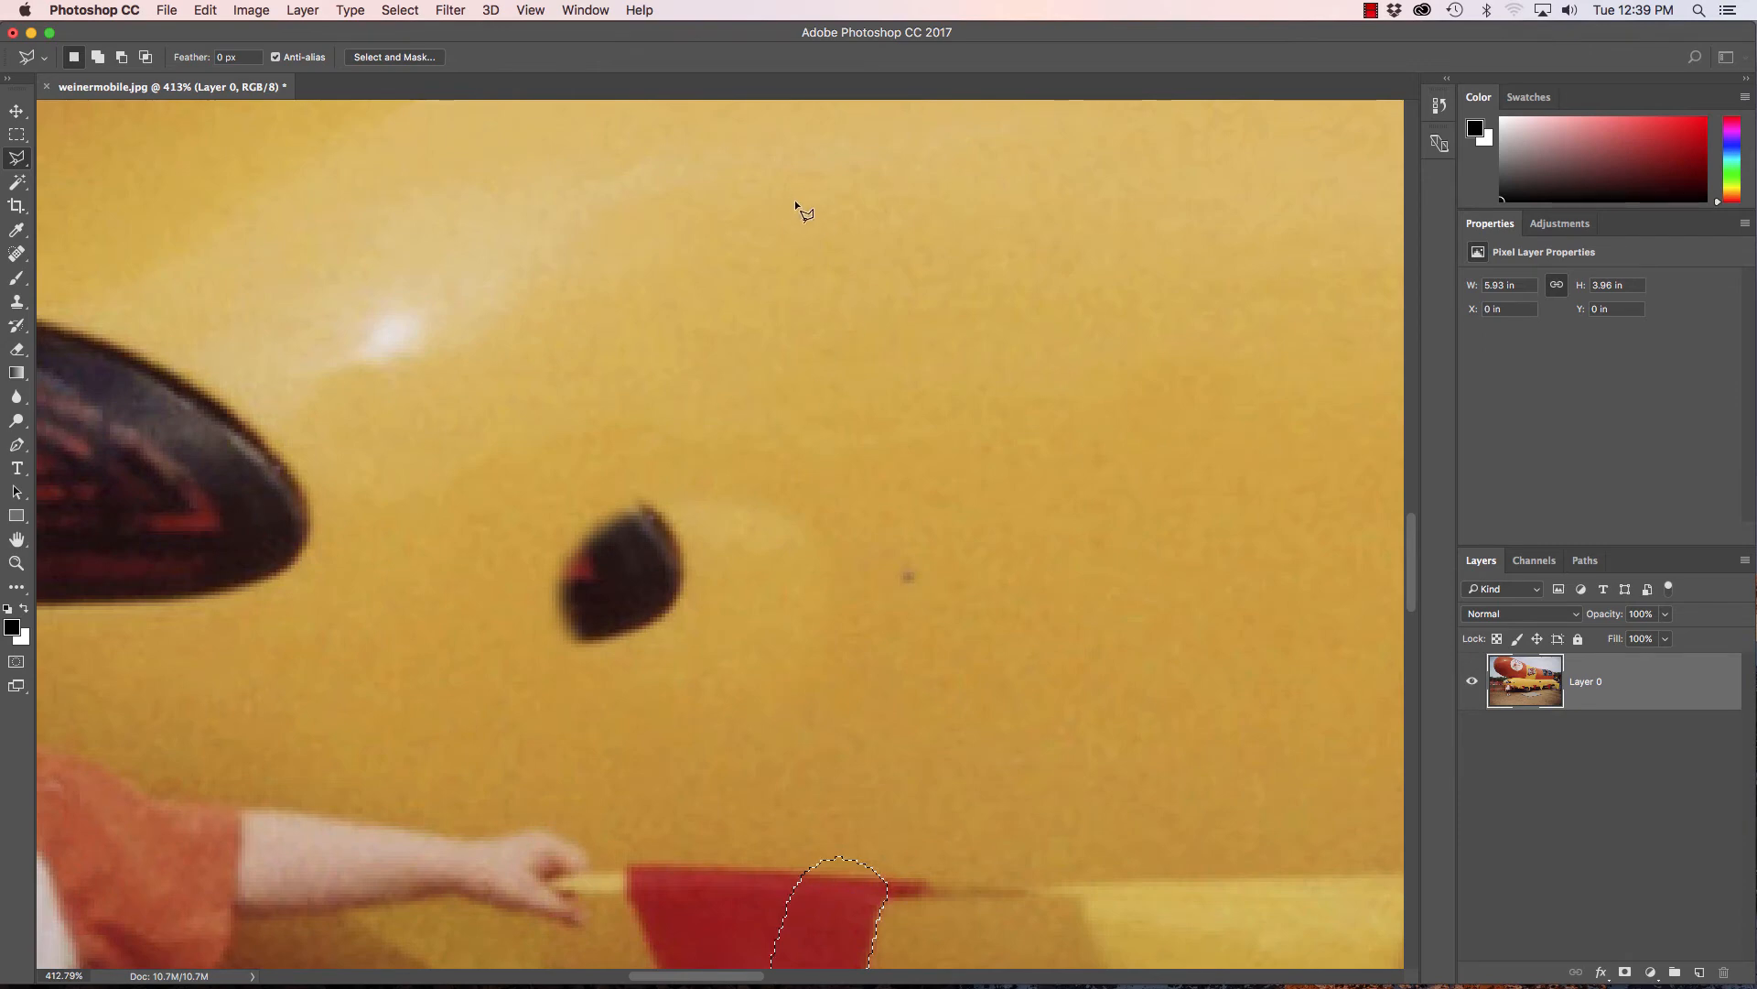
key("super+d")
- Draw a closed, straight-edged, notched polygon selection across the yellow bodywork, cutting through the dark oval patch and including the bright highlight
left_click(1202, 403)
left_click(796, 713)
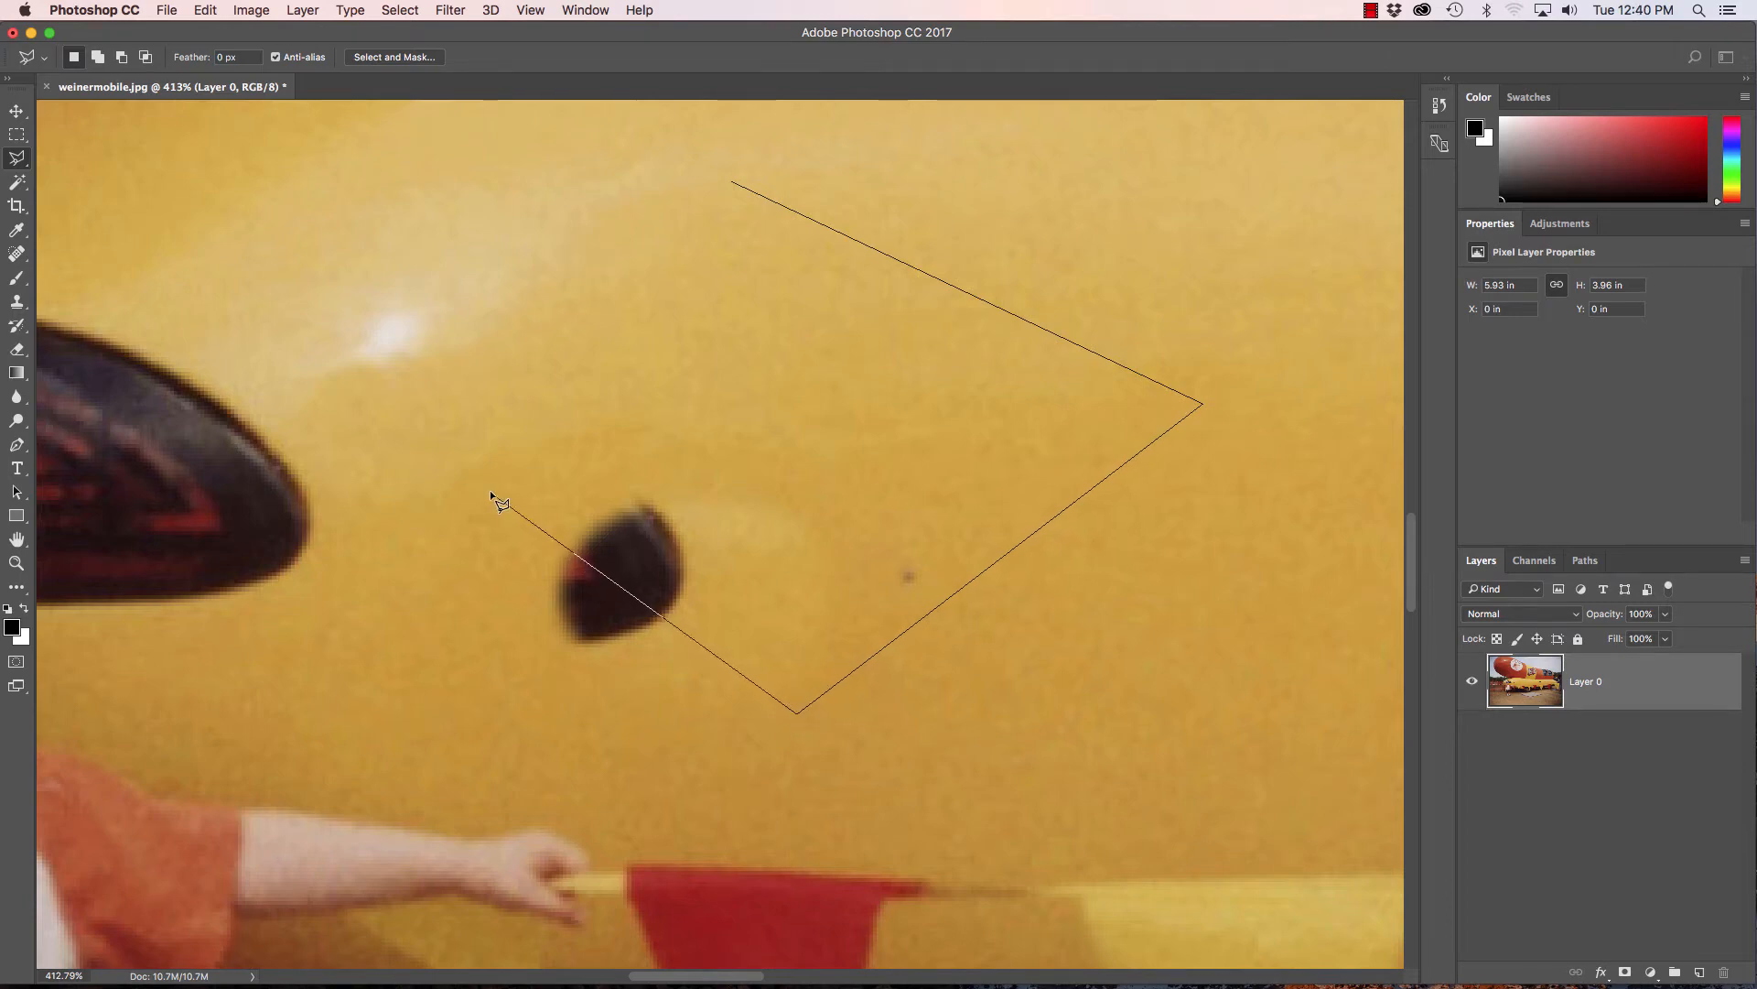
left_click(330, 419)
left_click(442, 231)
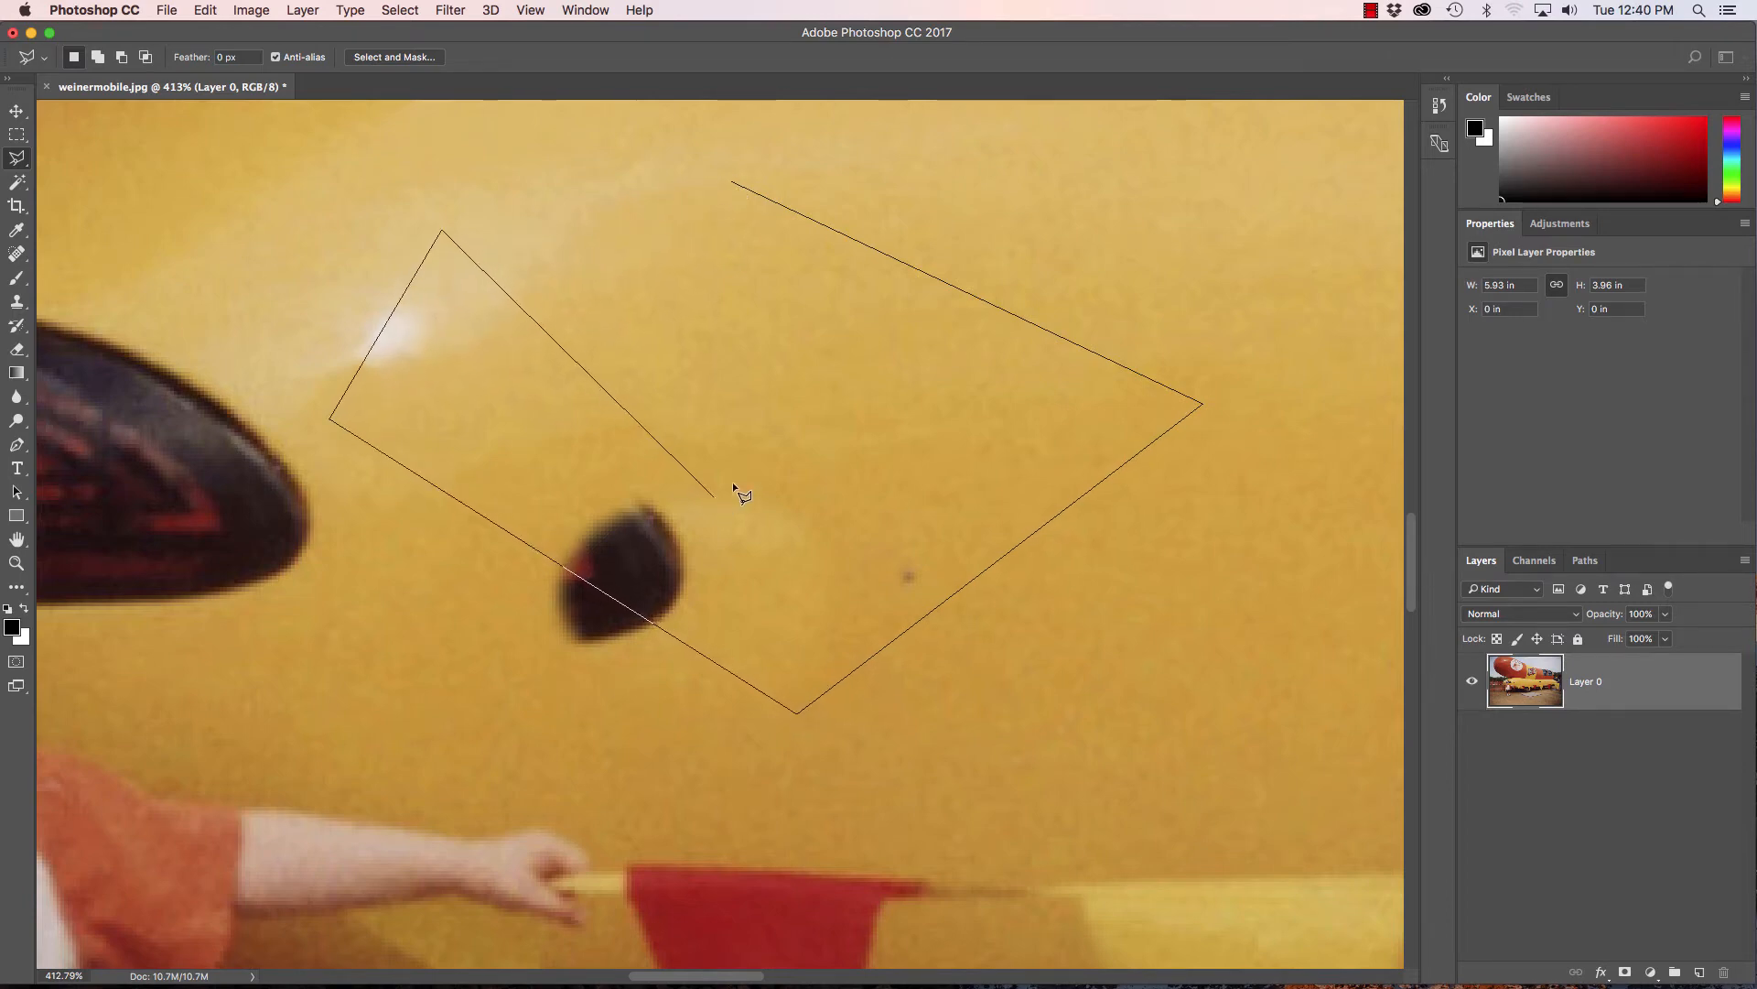
left_click(714, 496)
left_click(861, 395)
left_click(659, 273)
left_click(539, 177)
double_click(732, 180)
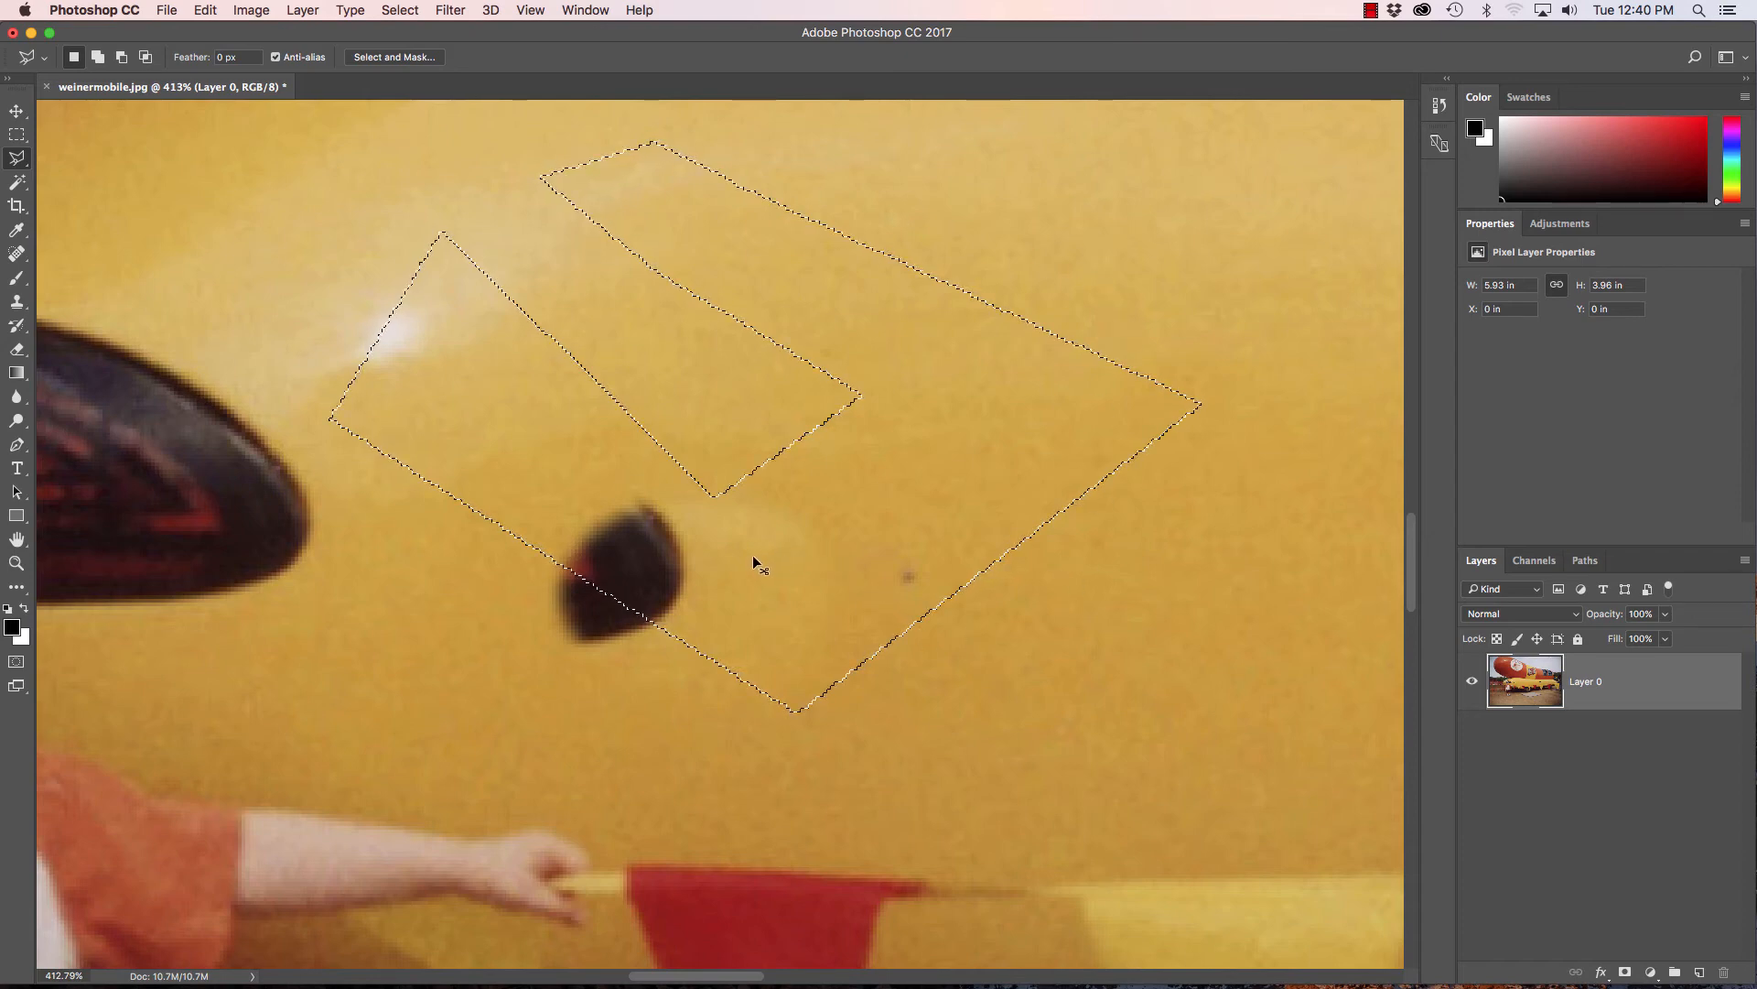
- Undo a trial move of the pixels in the polygon selection, and duplicate them sideways across the yellow bodywork instead
left_click_drag(752, 554, 1060, 662)
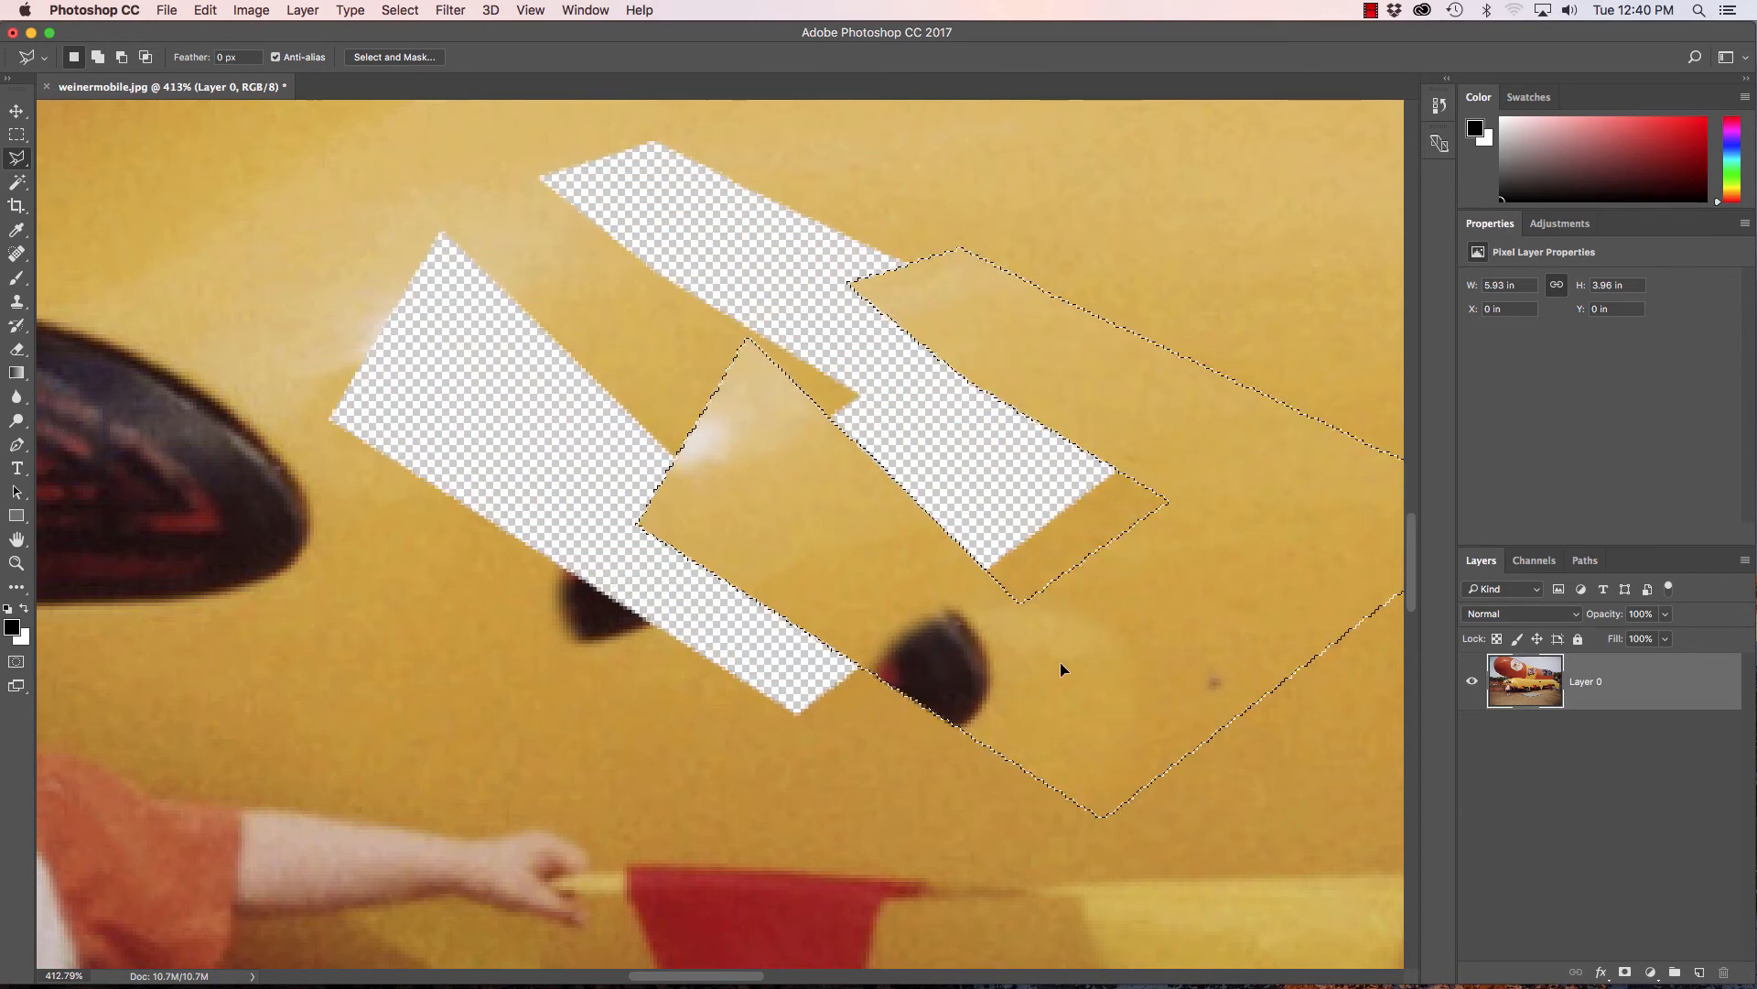
key("super+z")
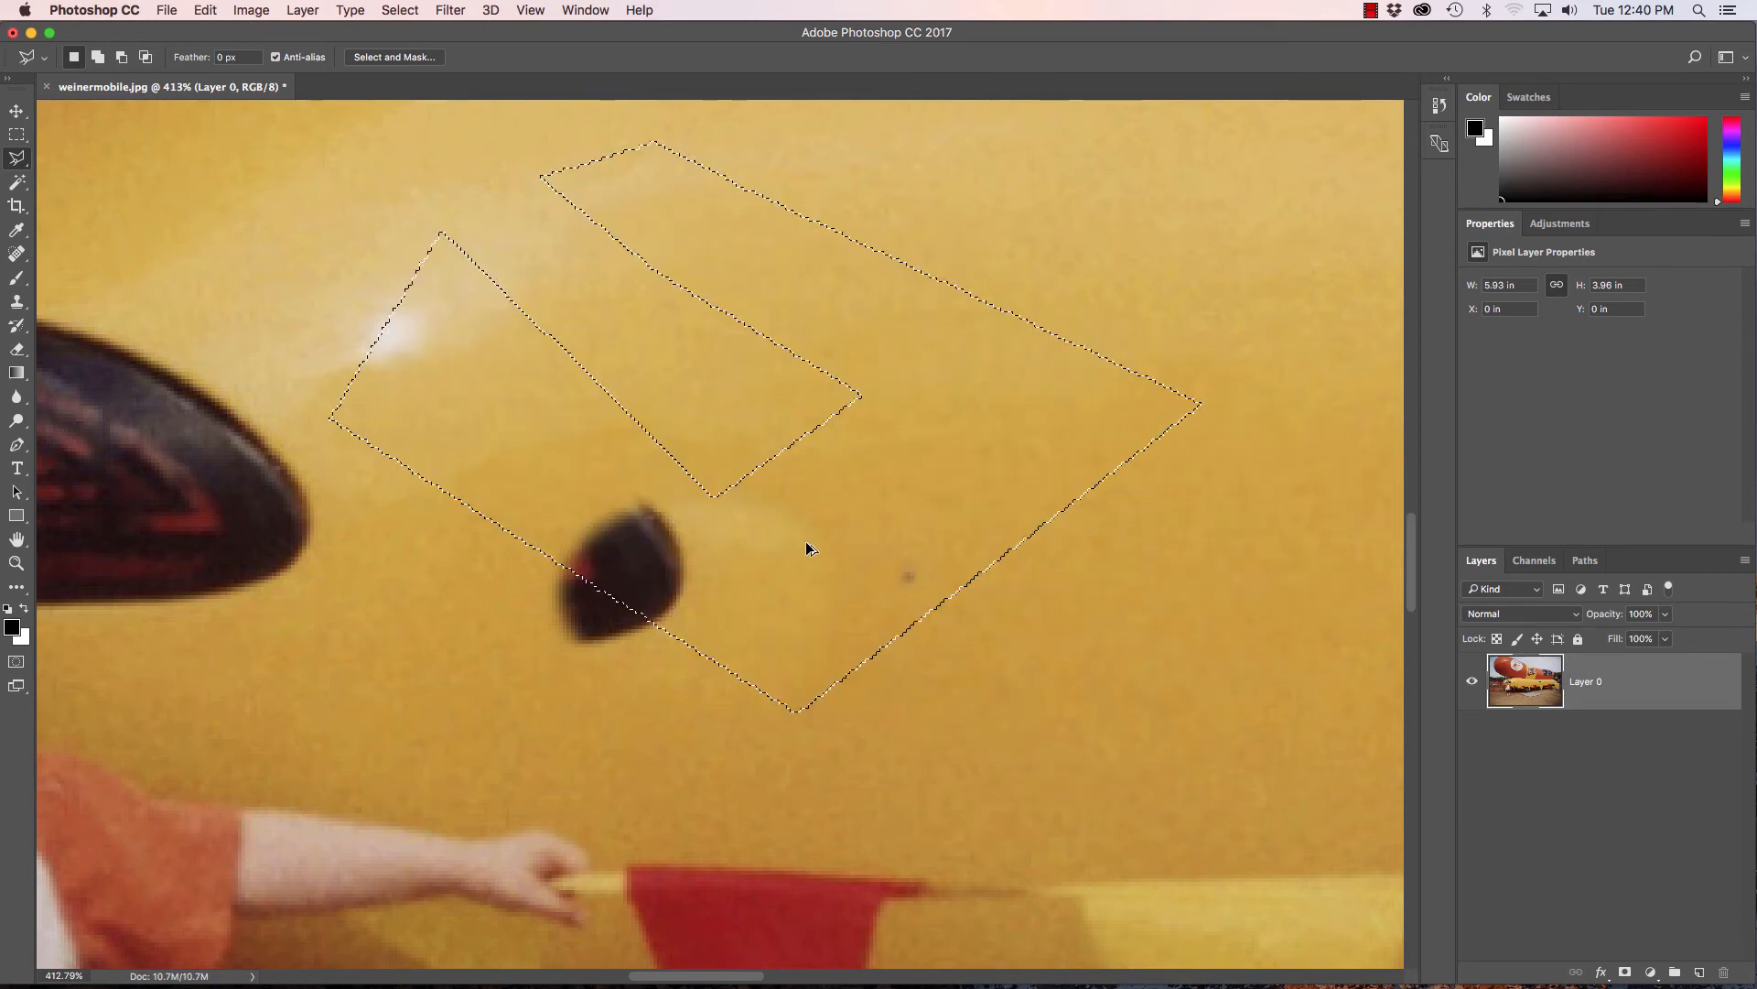
left_click_drag(796, 541, 1088, 557)
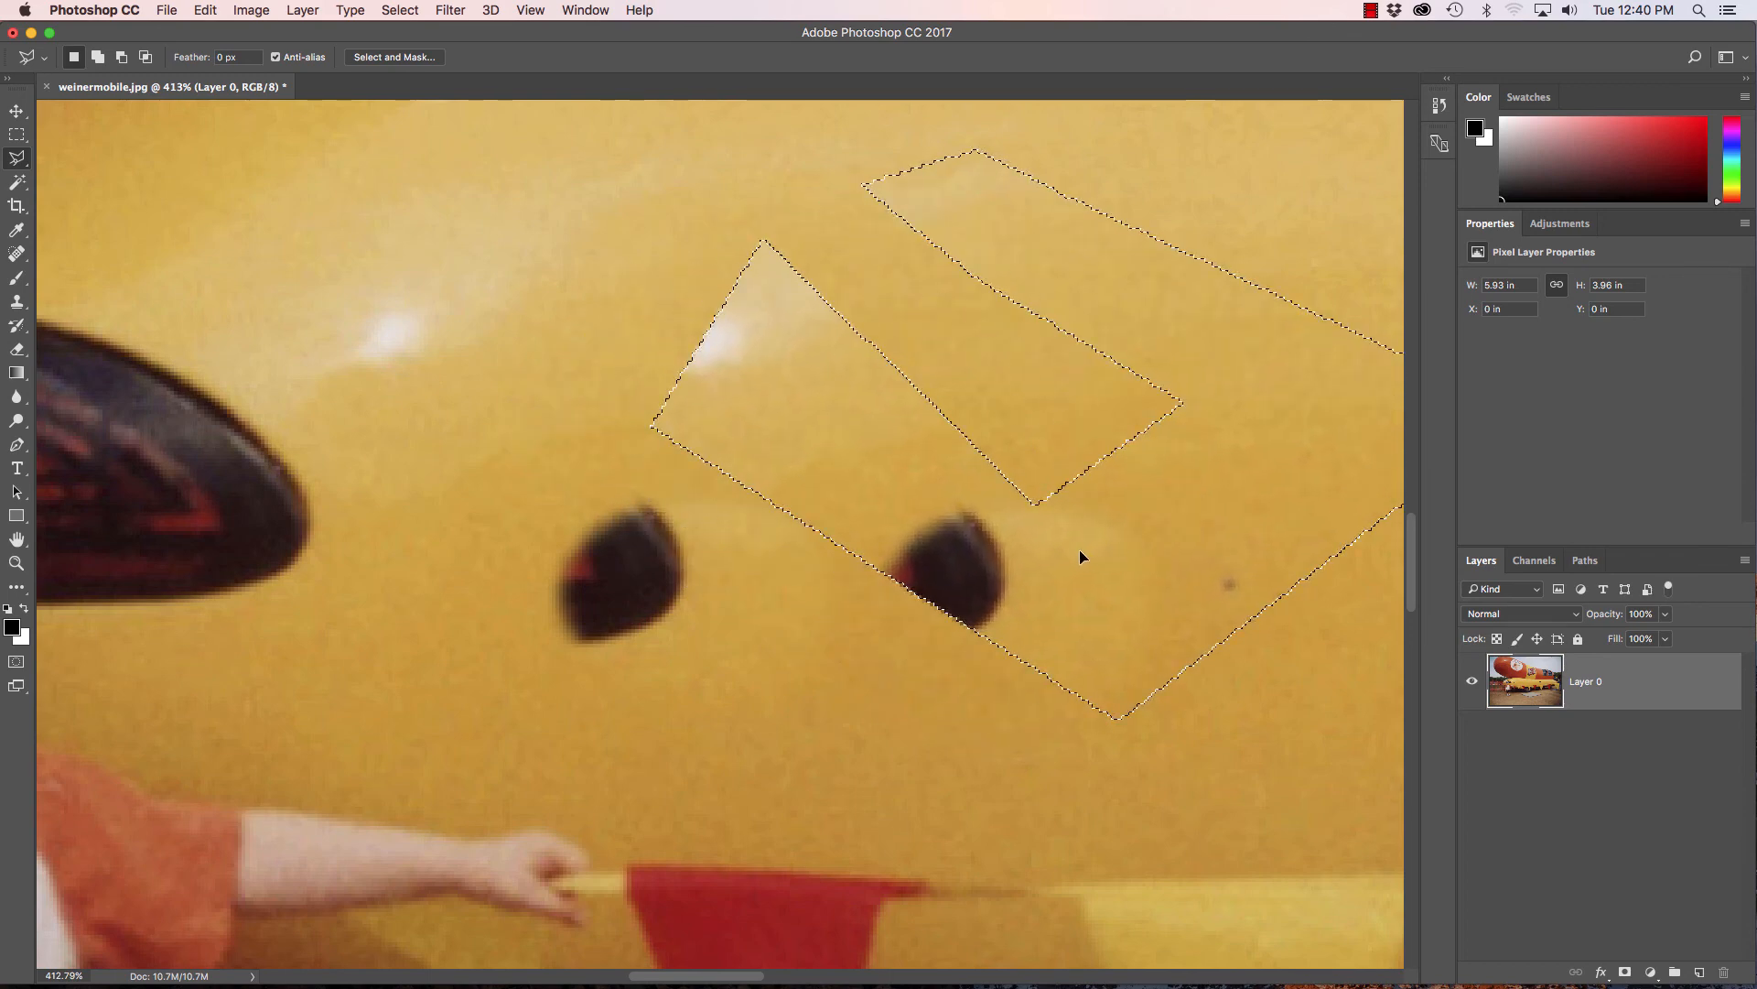
key("super+s")
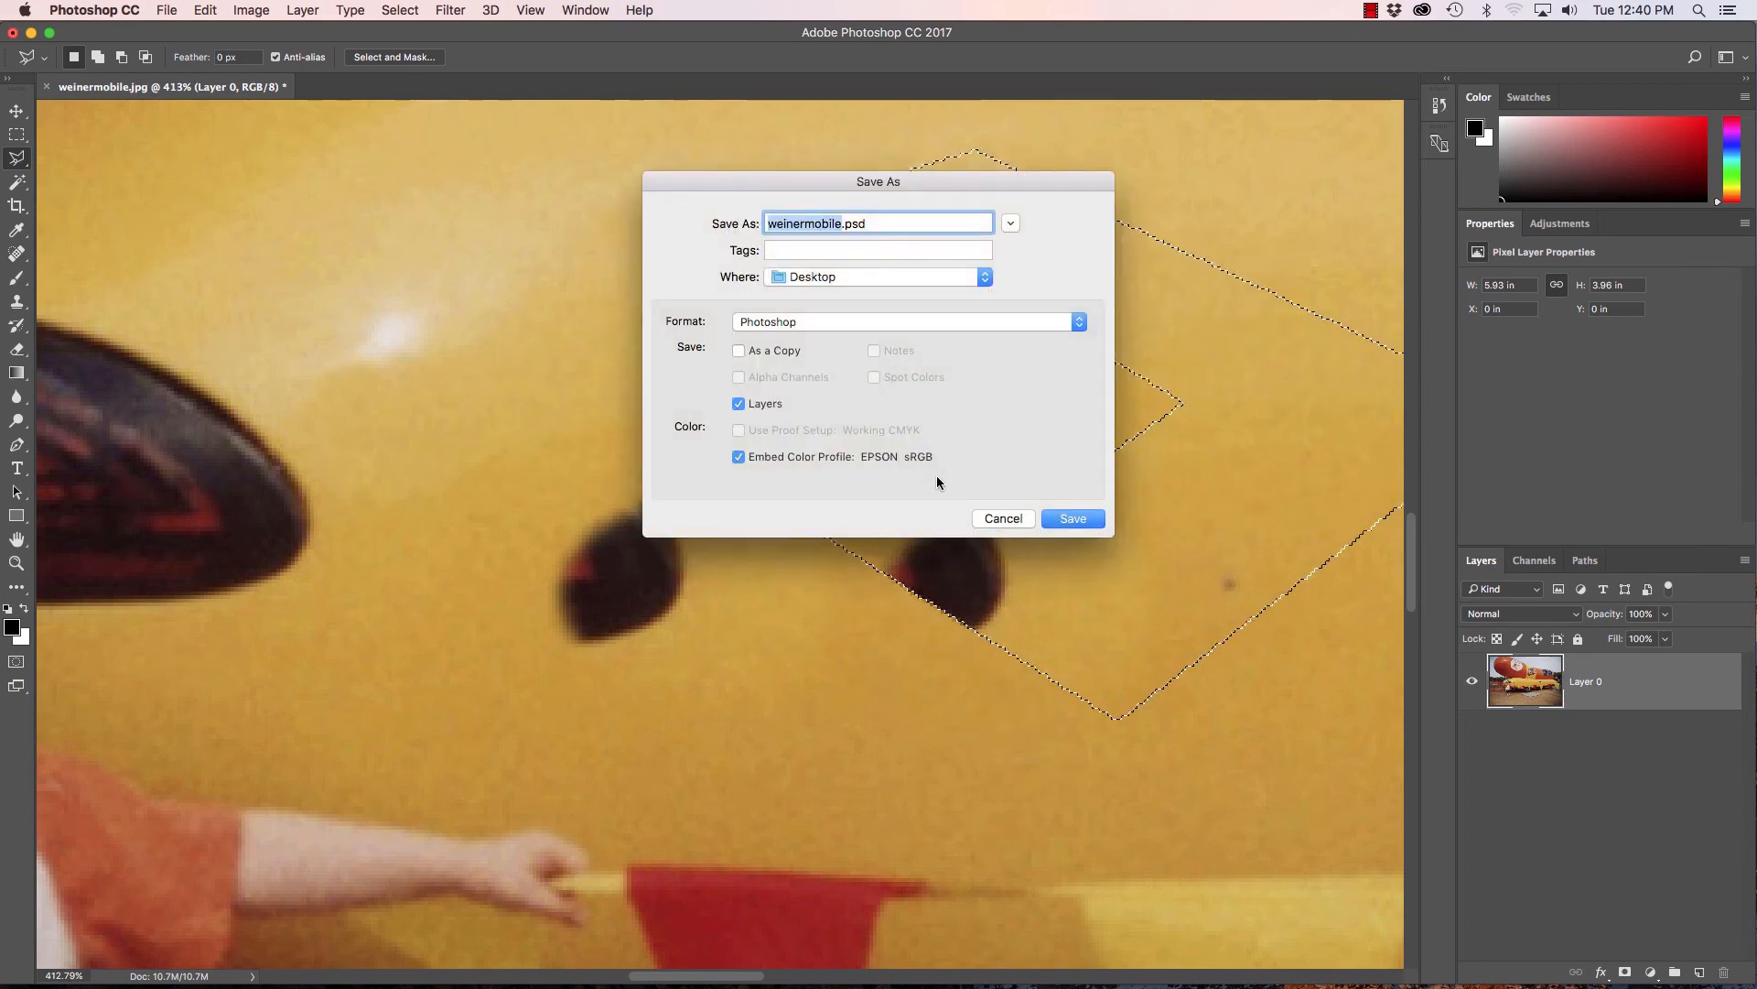
left_click(1003, 518)
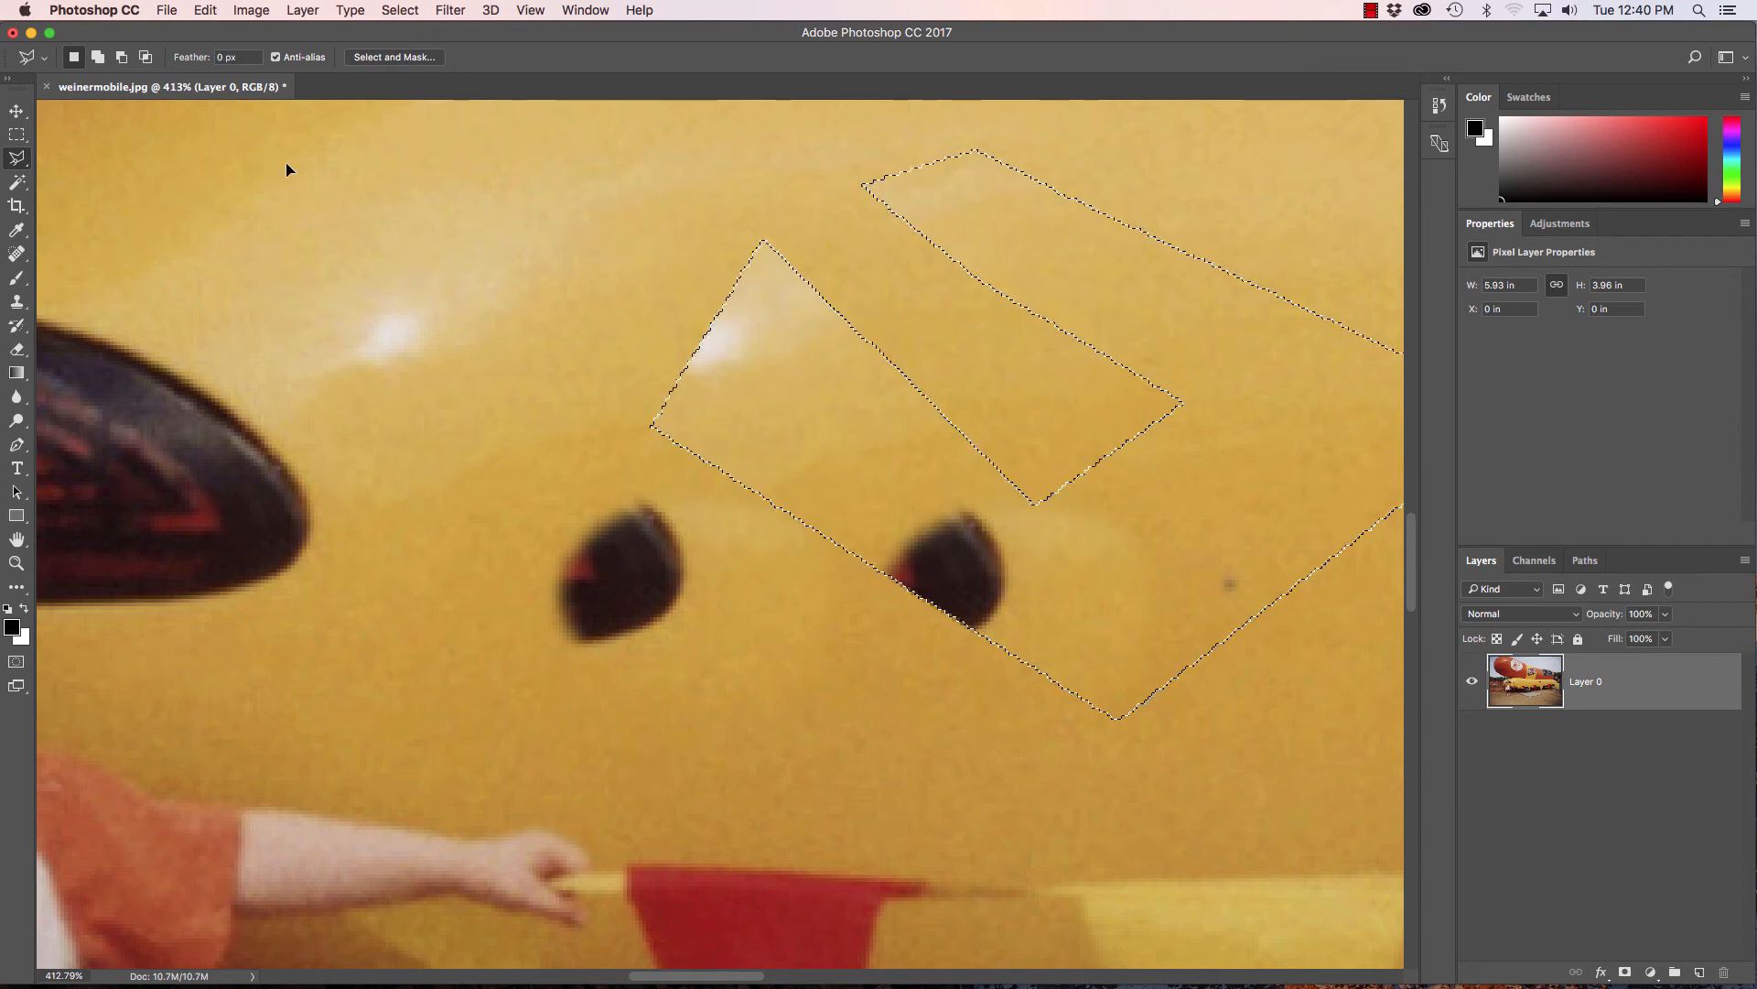
key("super+s")
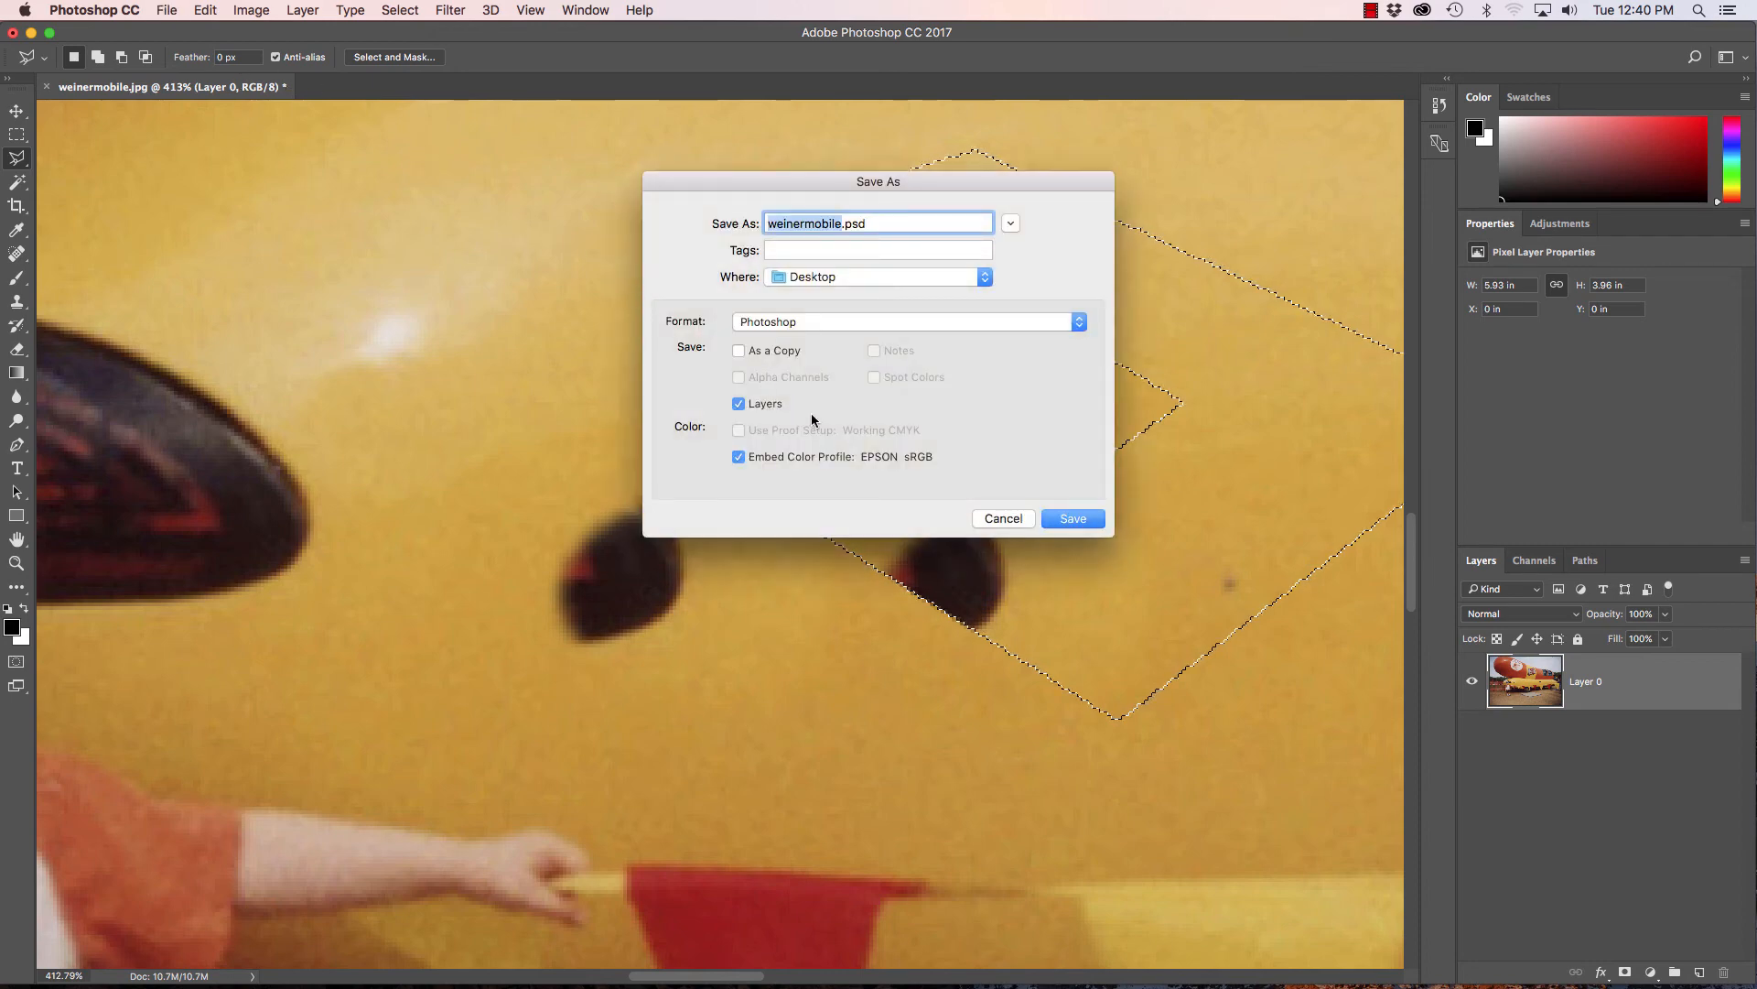
left_click(1003, 518)
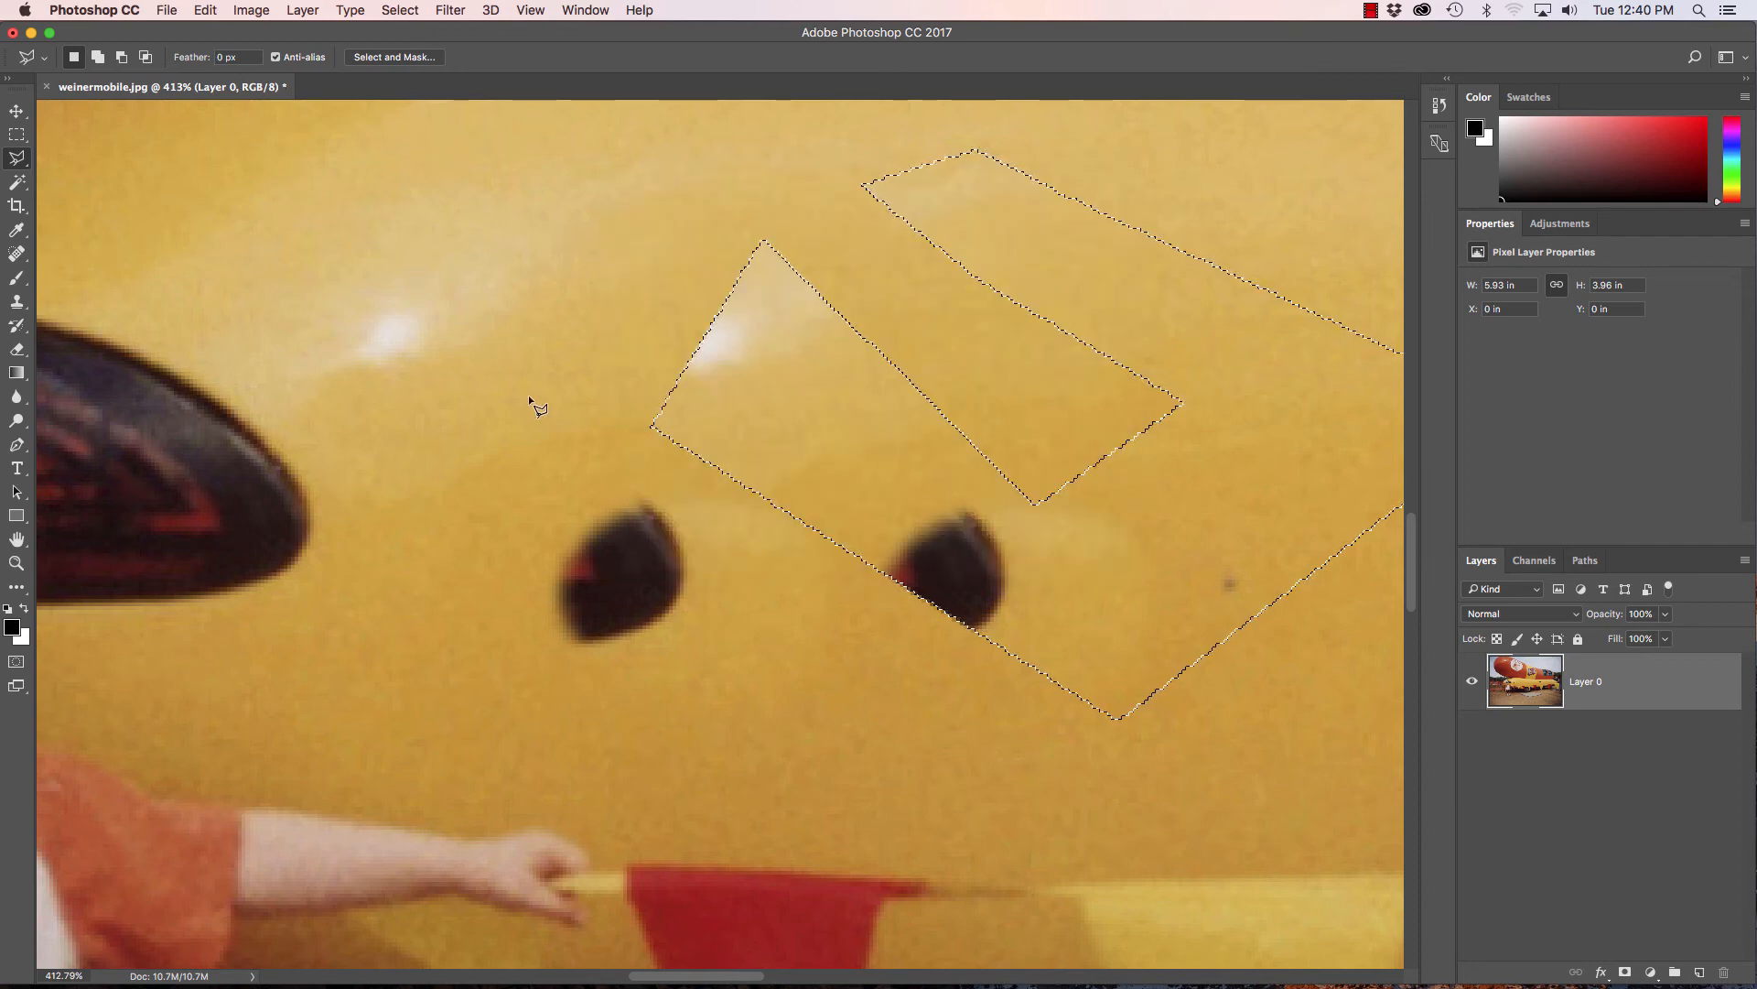
- Undo the duplication and start a new polygonal selection on the yellow bodywork beside the bright highlight
key("super+z")
left_click(288, 292)
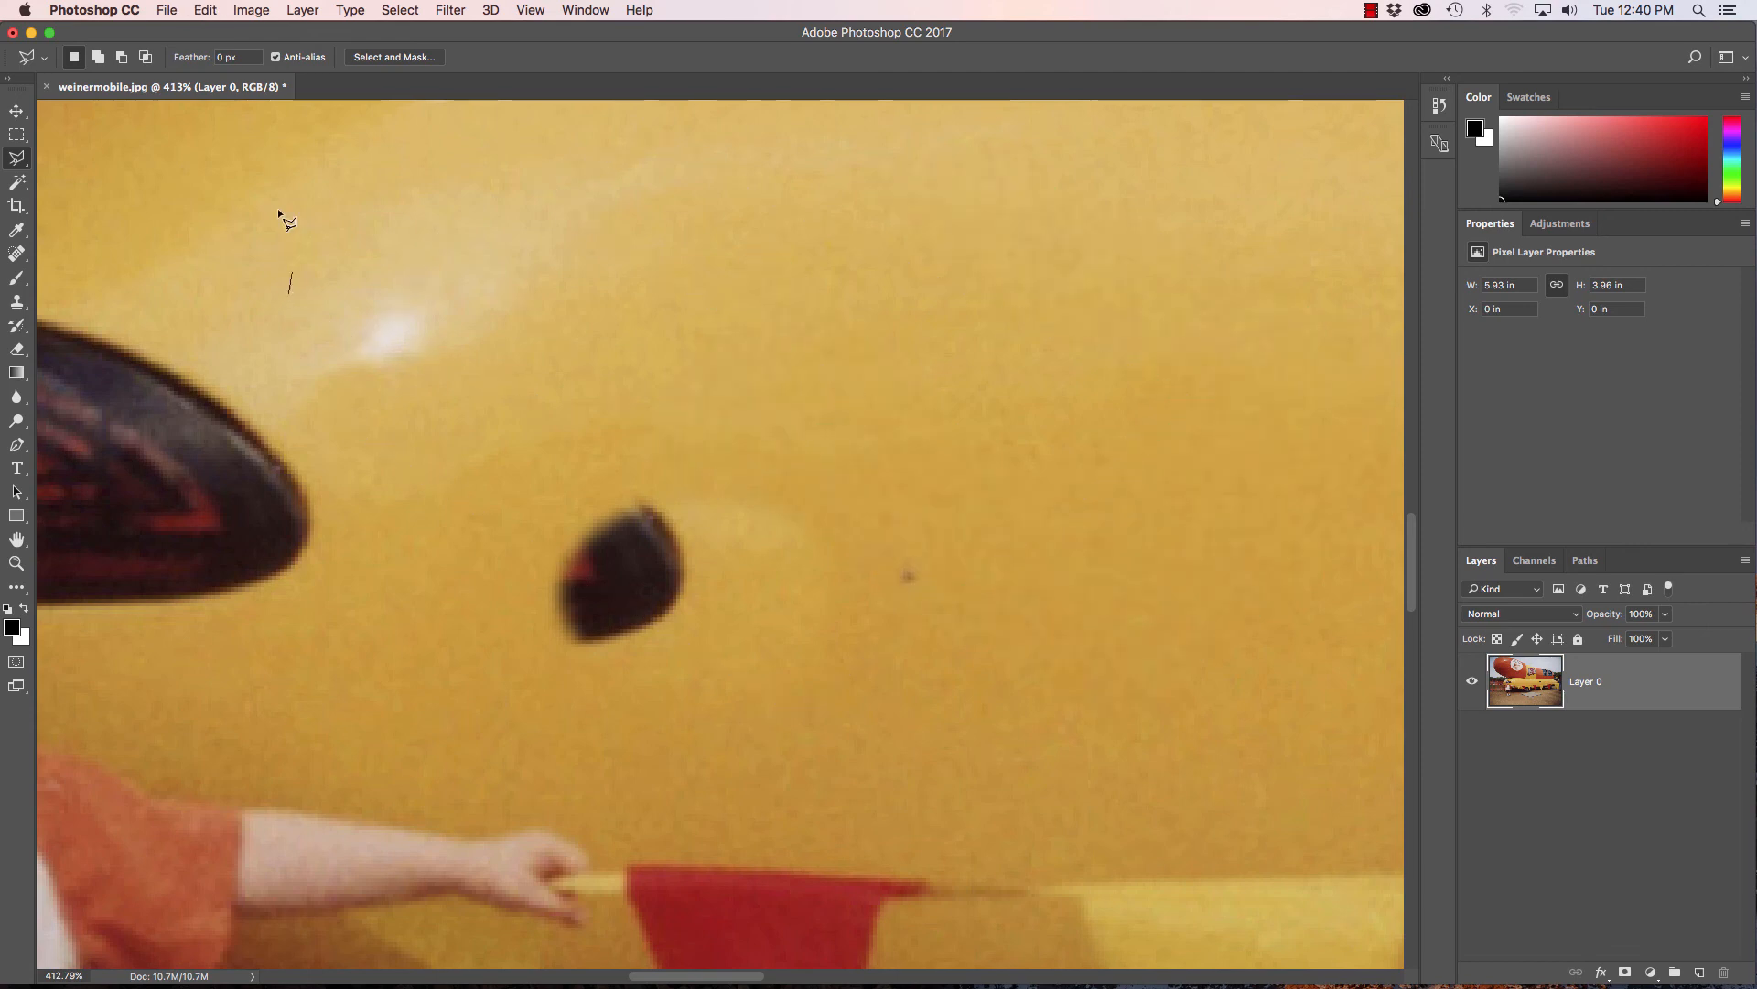